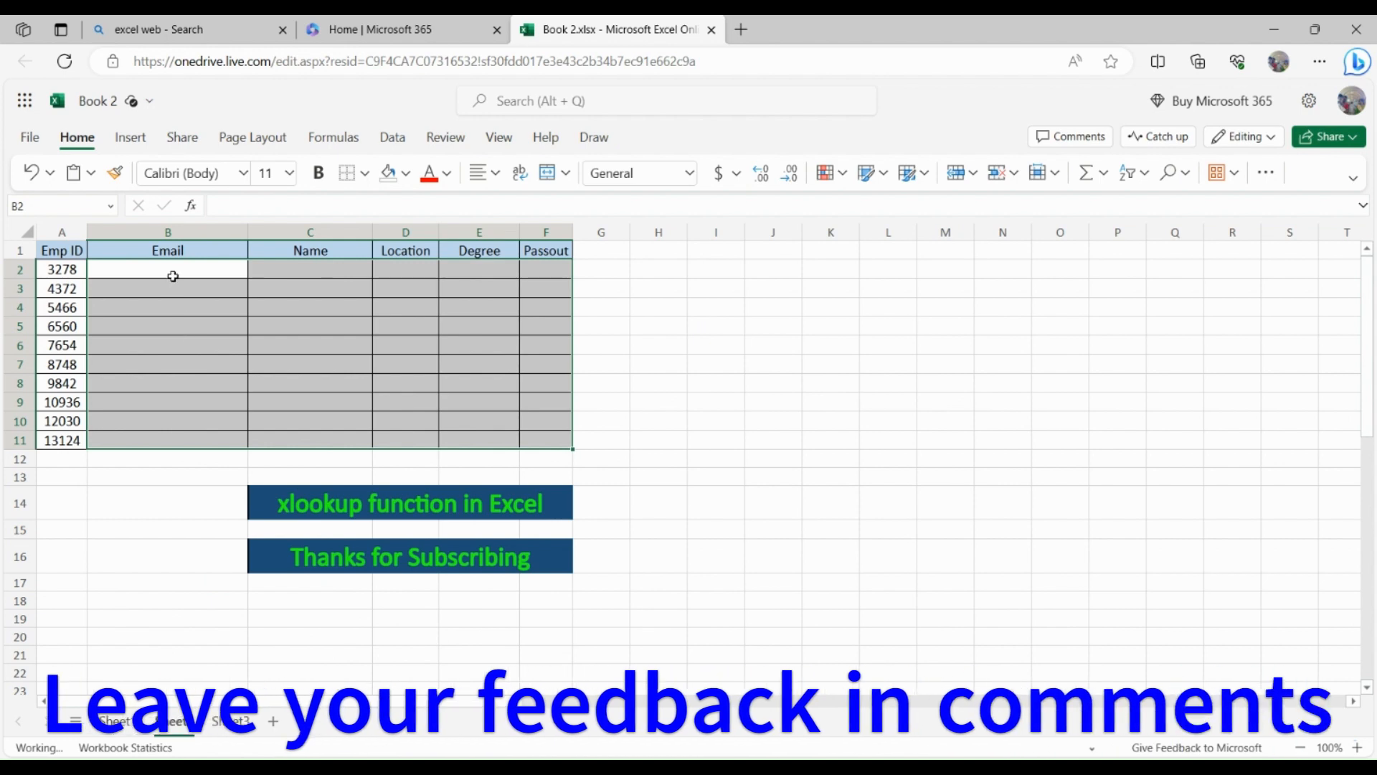
- Review the Name and Email columns of the source table on Sheet1, and return to cell B2 on Sheet2
click(172, 274)
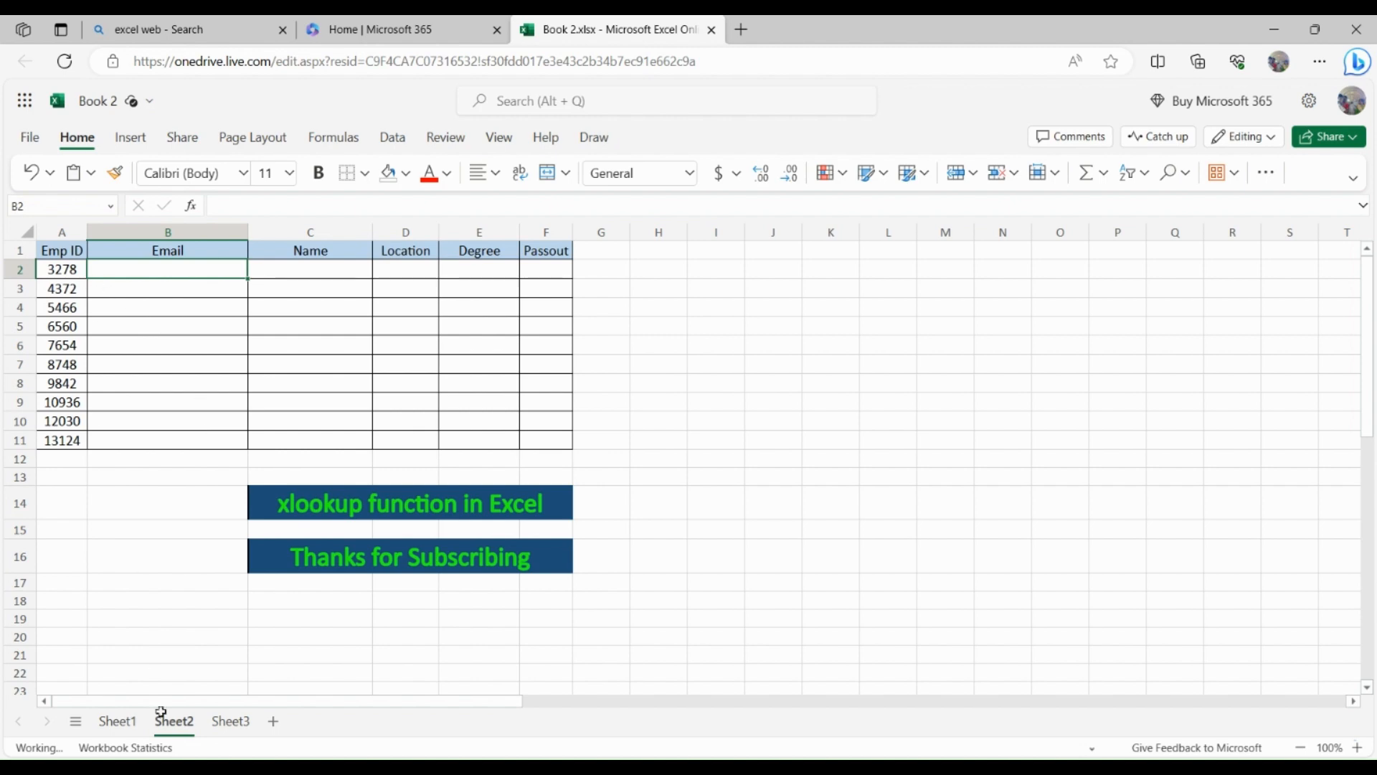
click(117, 721)
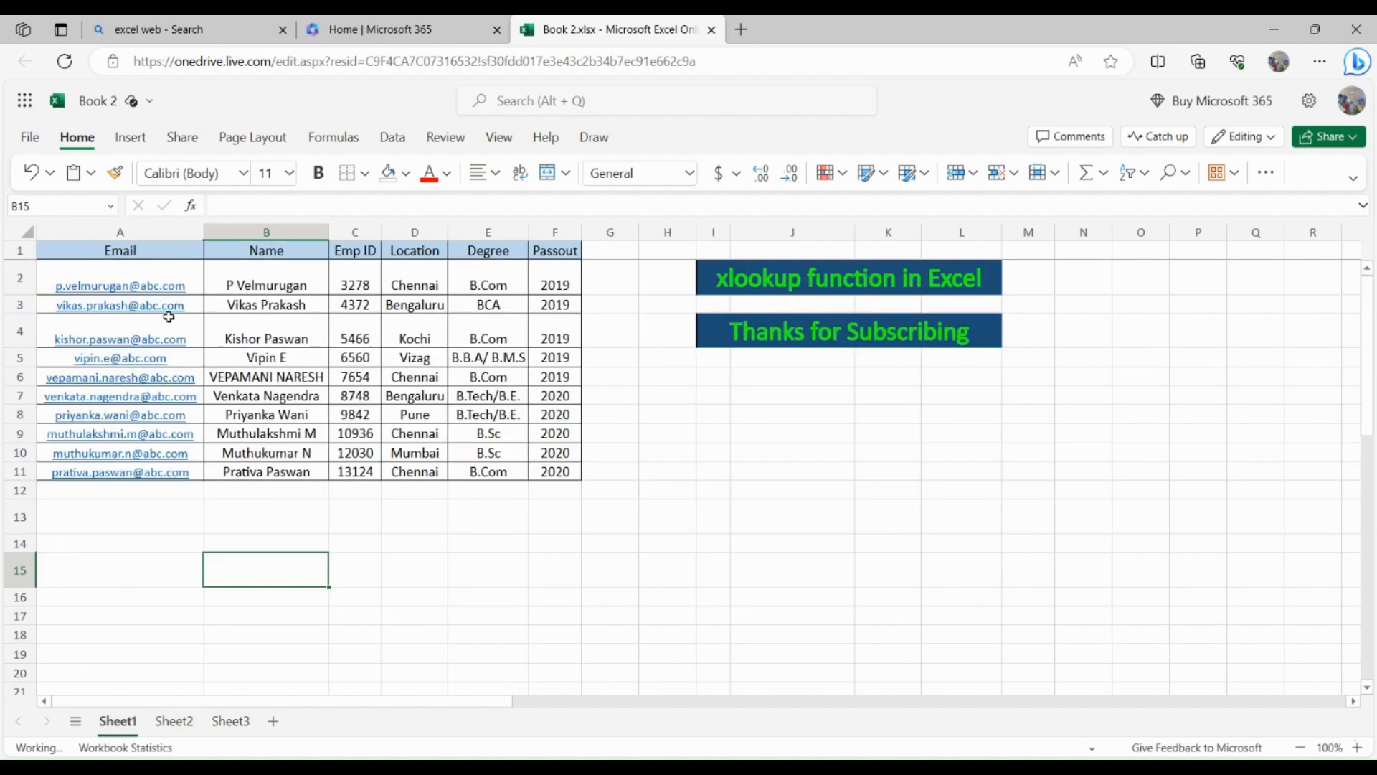
click(280, 231)
click(140, 232)
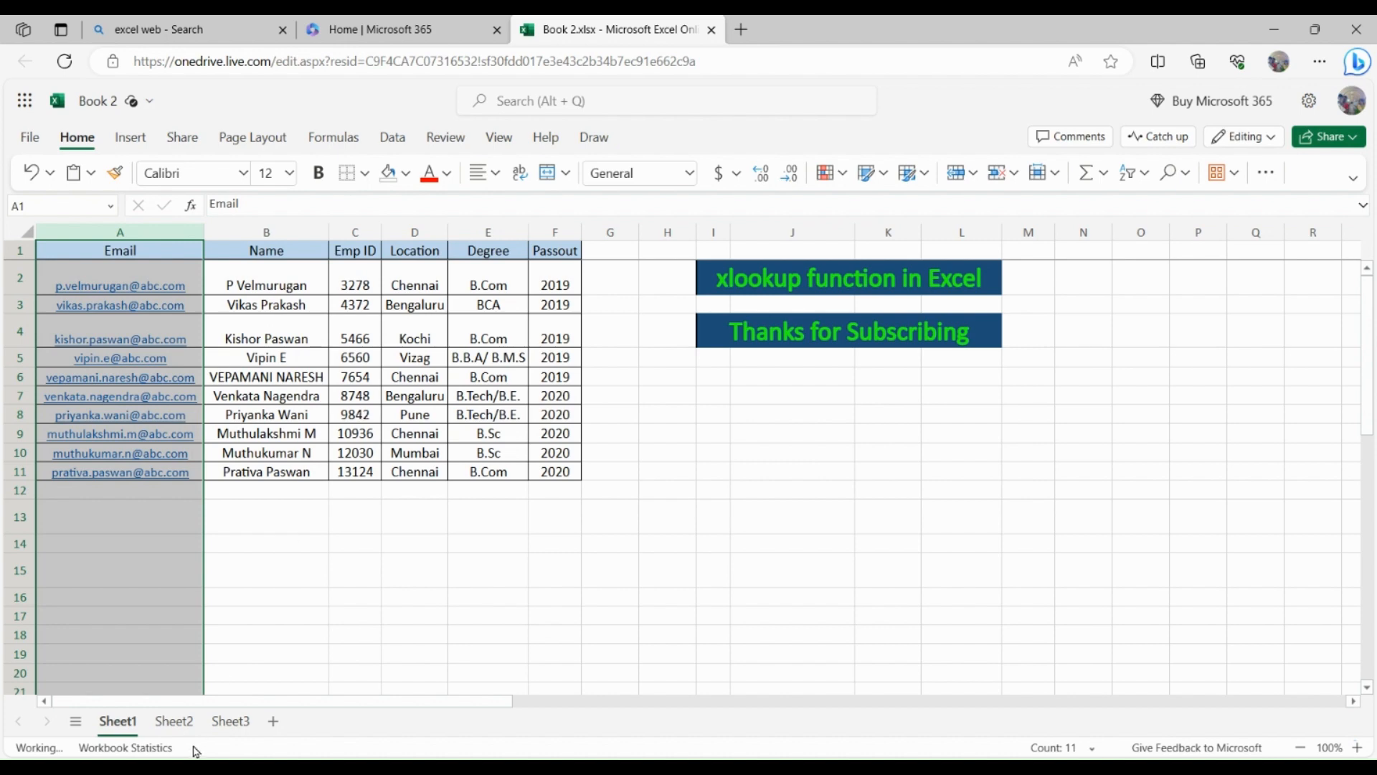
click(174, 720)
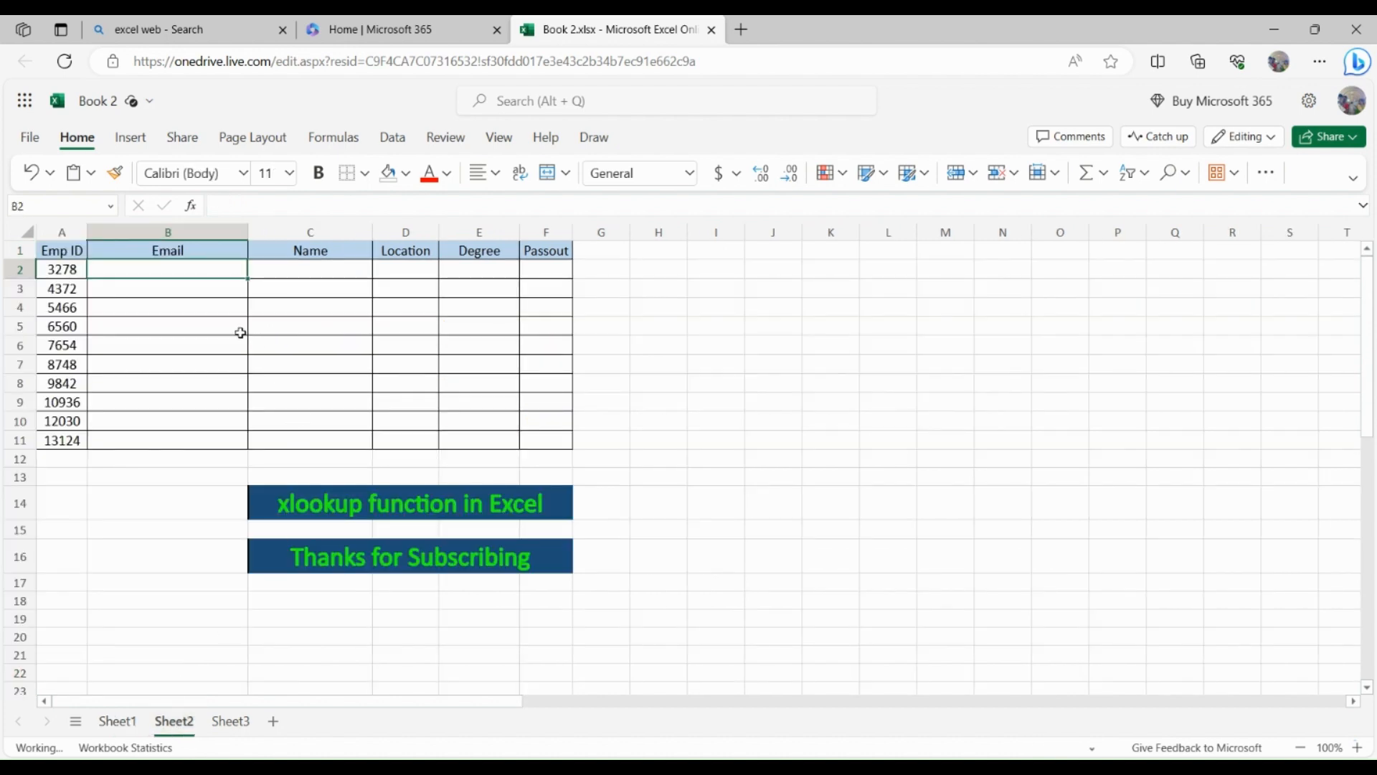
- Try to retrieve the email in B2 with VLOOKUP, using A2, Sheet1 columns A:C, column index 3 and range lookup 0
text(=vlooku)
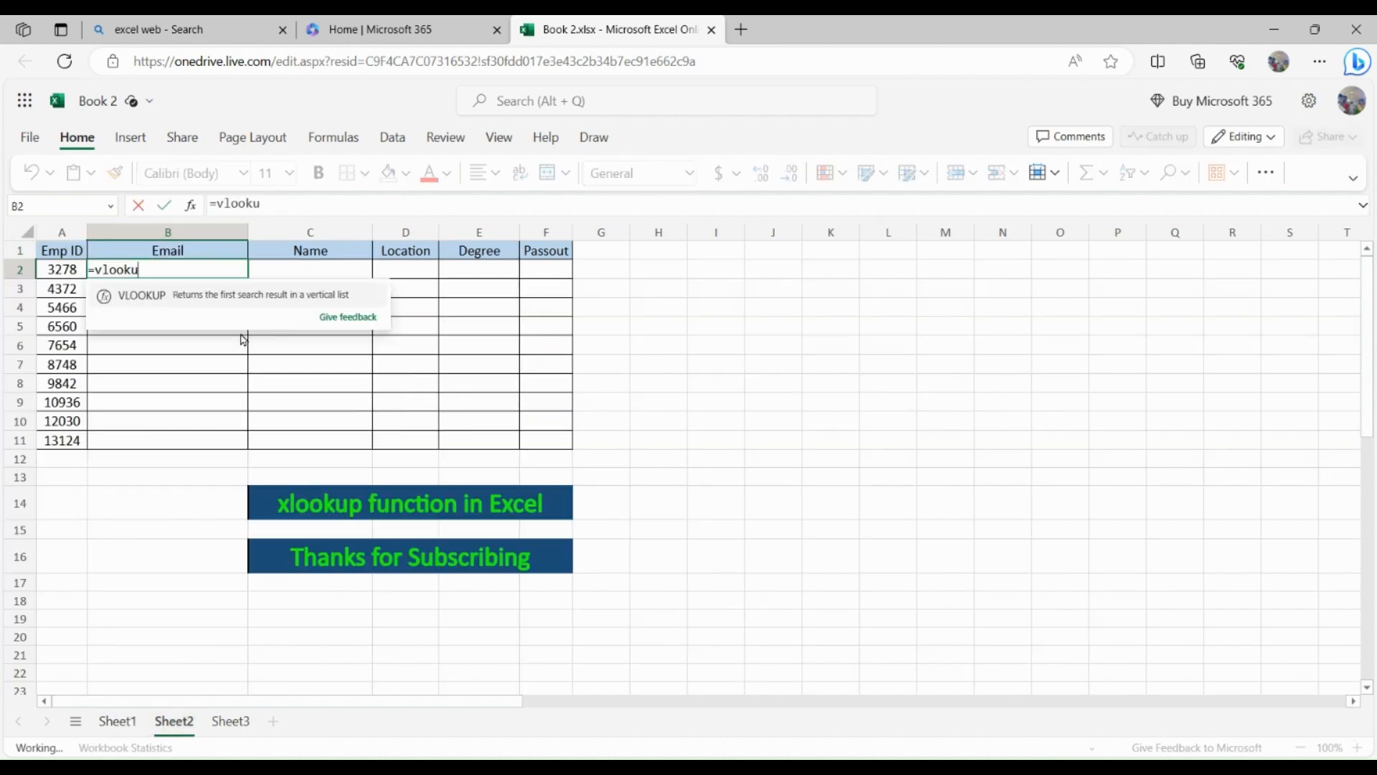
text(p()
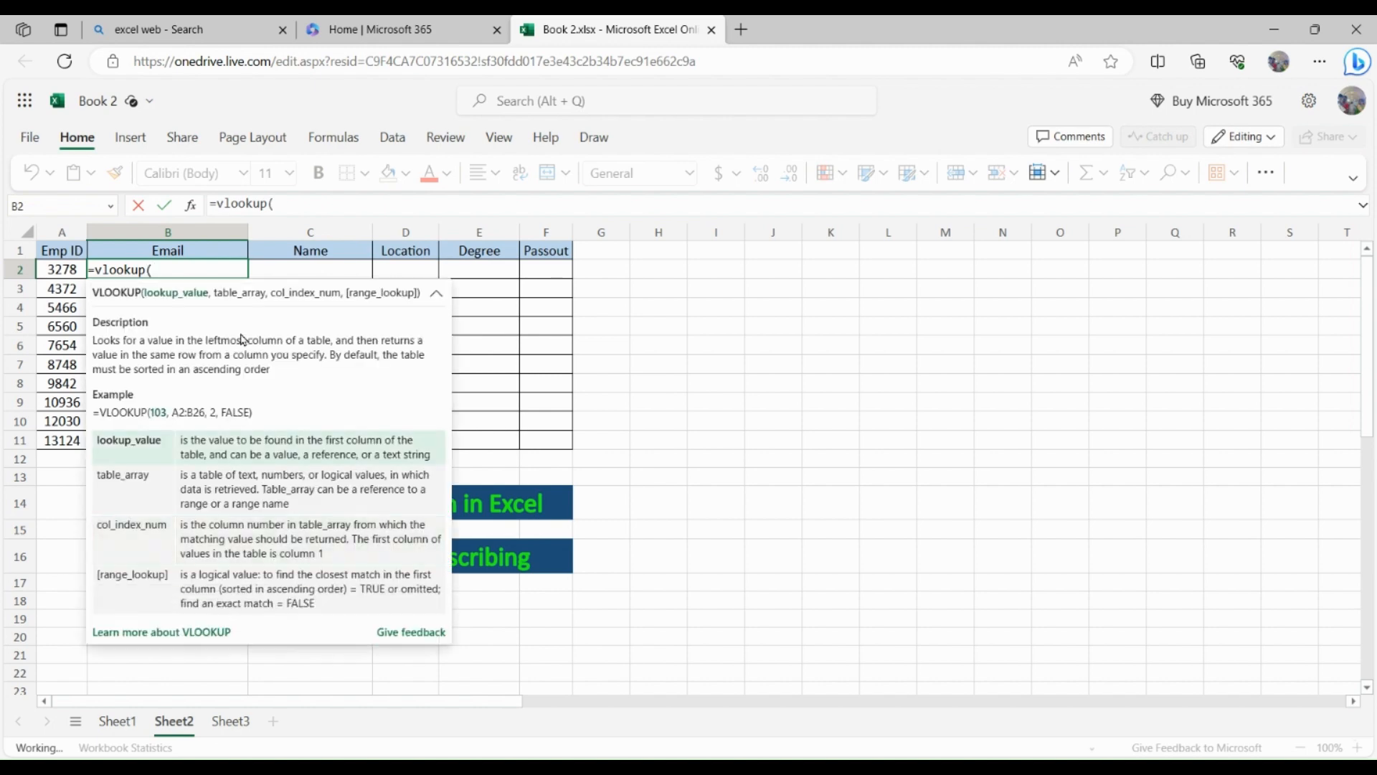
click(69, 268)
text(,)
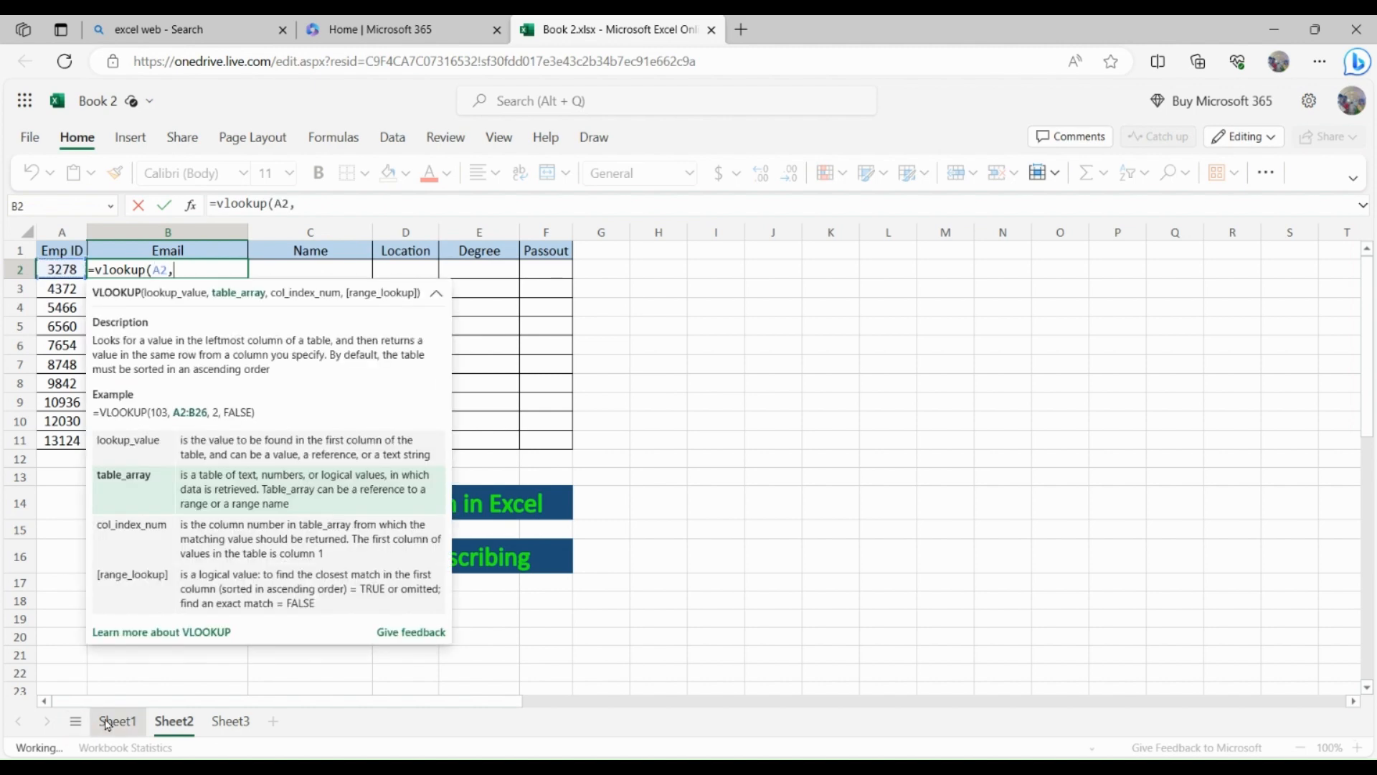
click(117, 721)
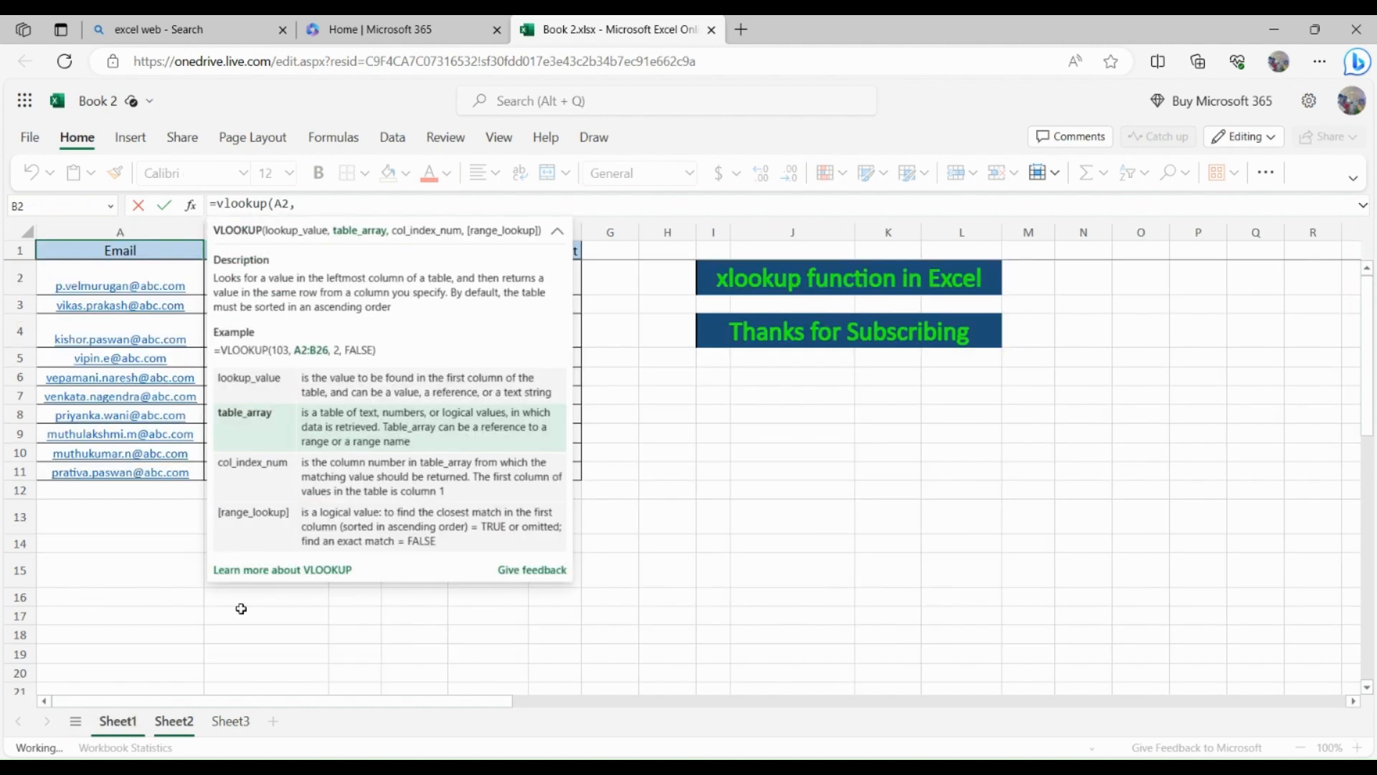
click(307, 292)
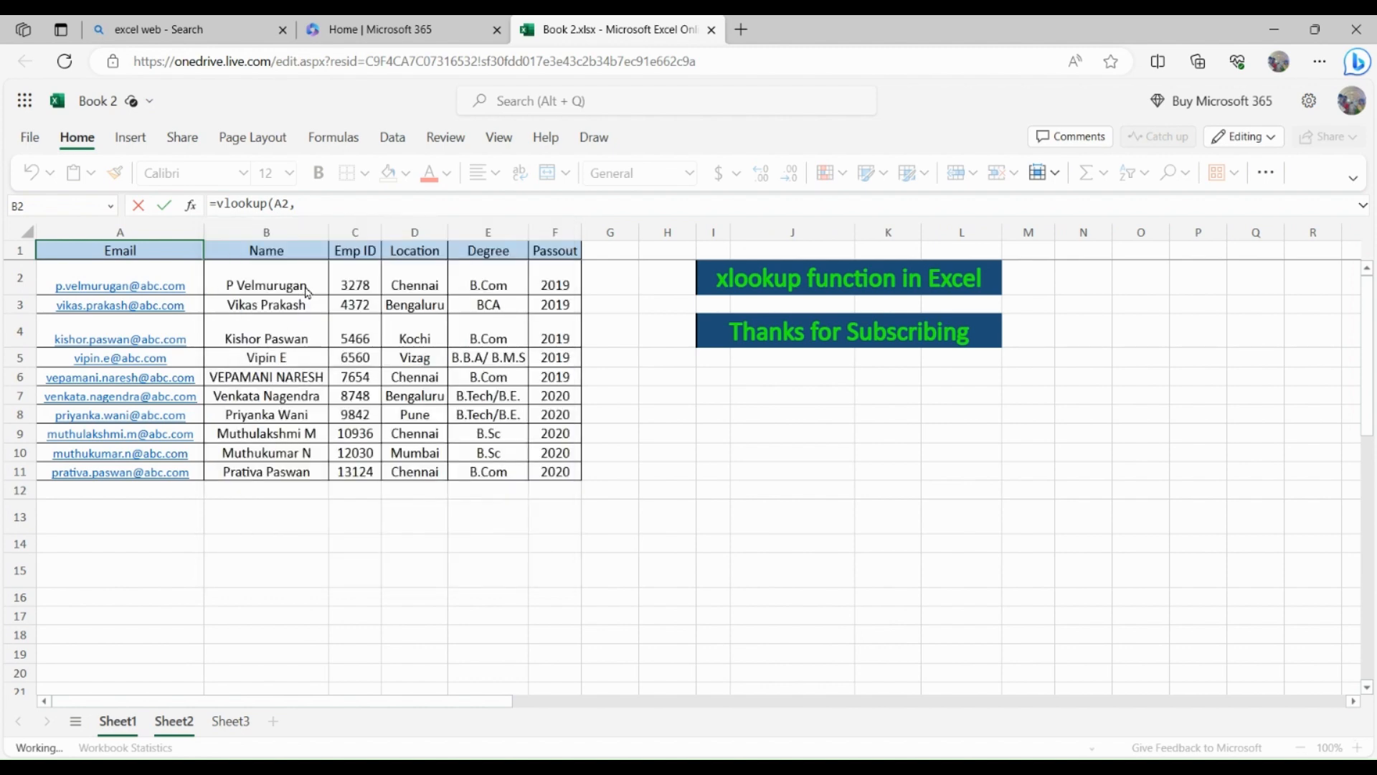
click(354, 231)
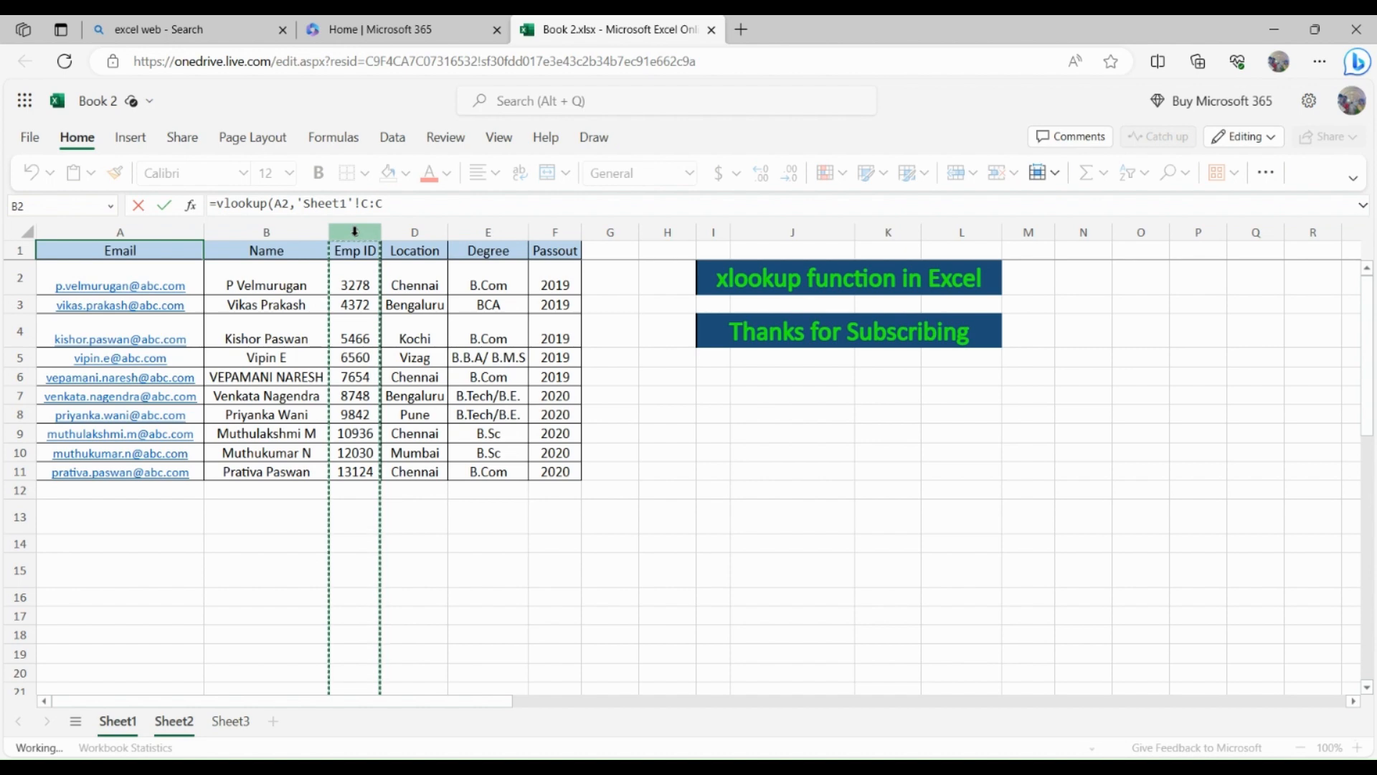
key(shift+Left)
key(shift+Left)
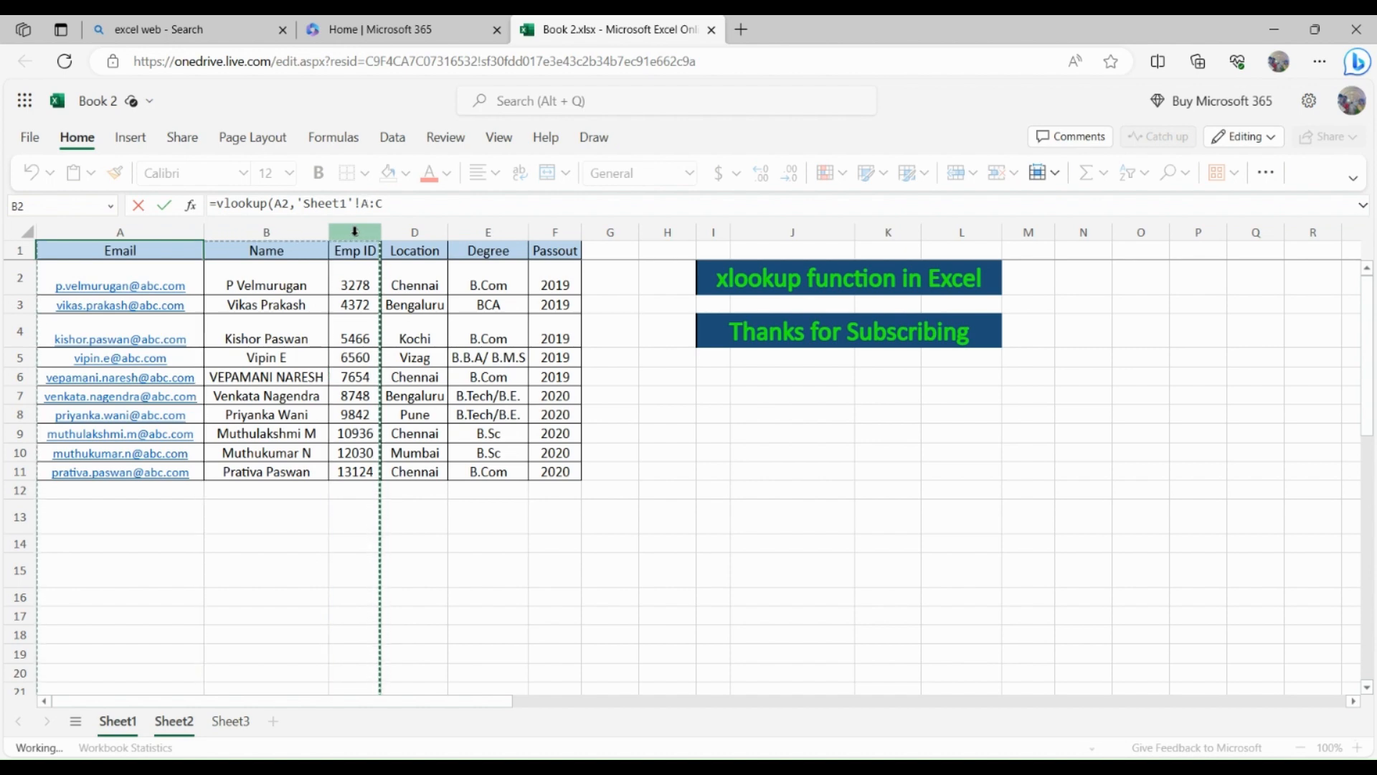
text(,3,0)
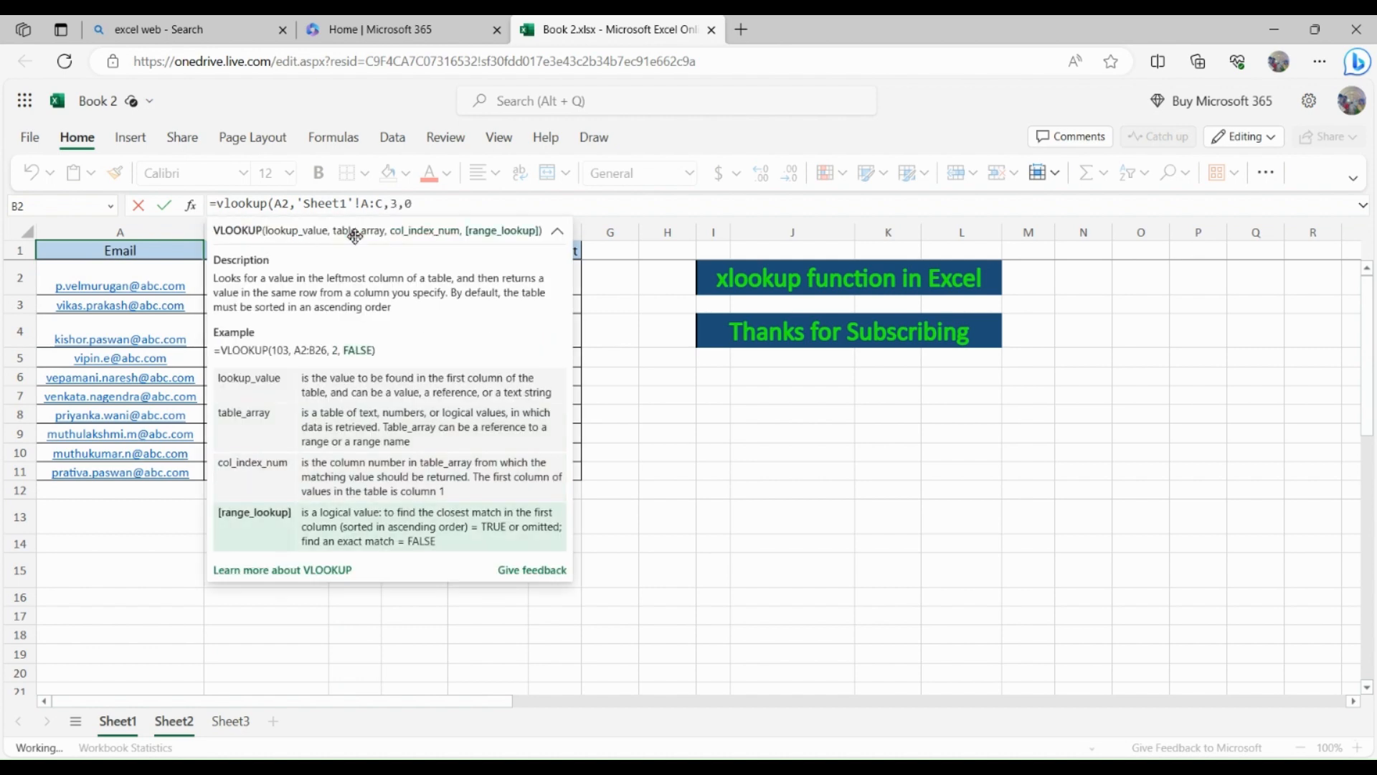
key(Return)
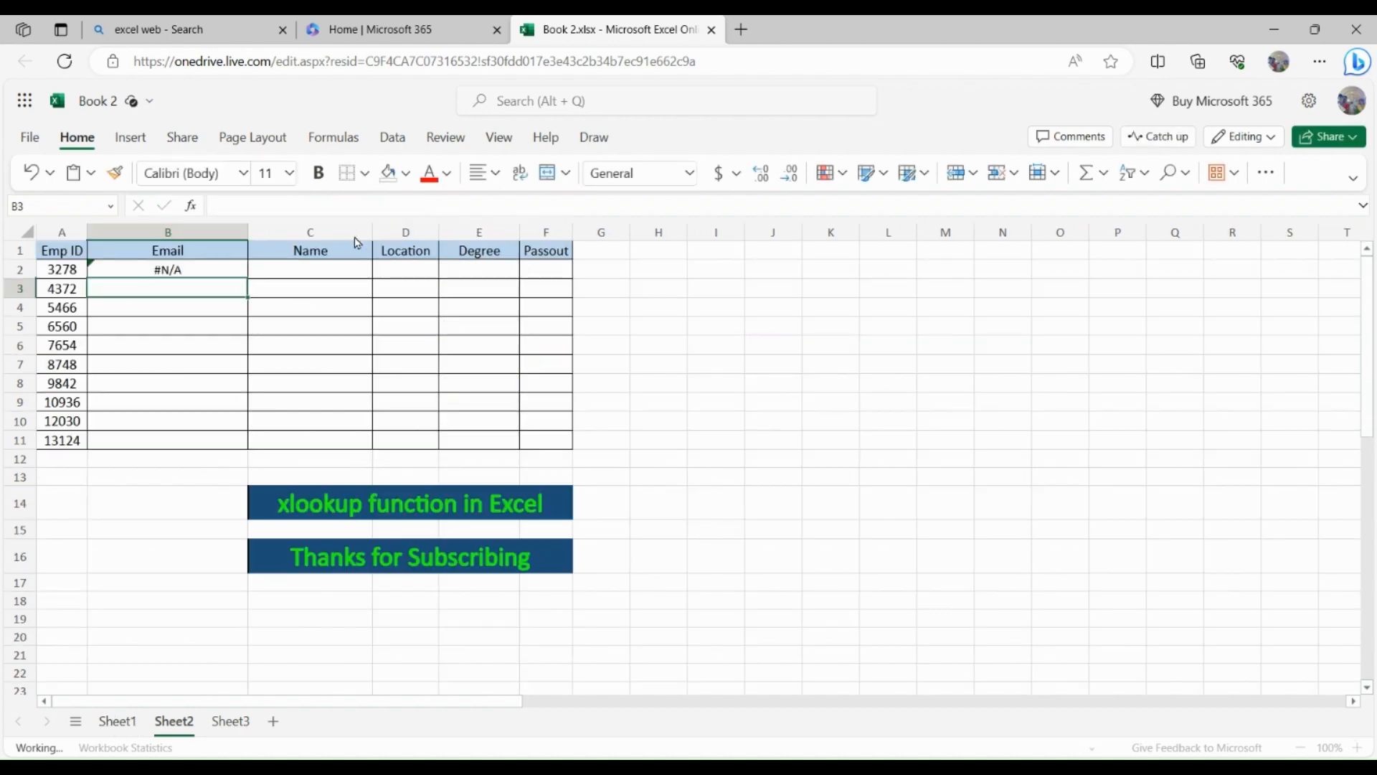
- Replace the formula in B2 with =XLOOKUP(A2,Sheet1!C:C,Sheet1!A:A) and fill it down the Email column to row 11
click(162, 271)
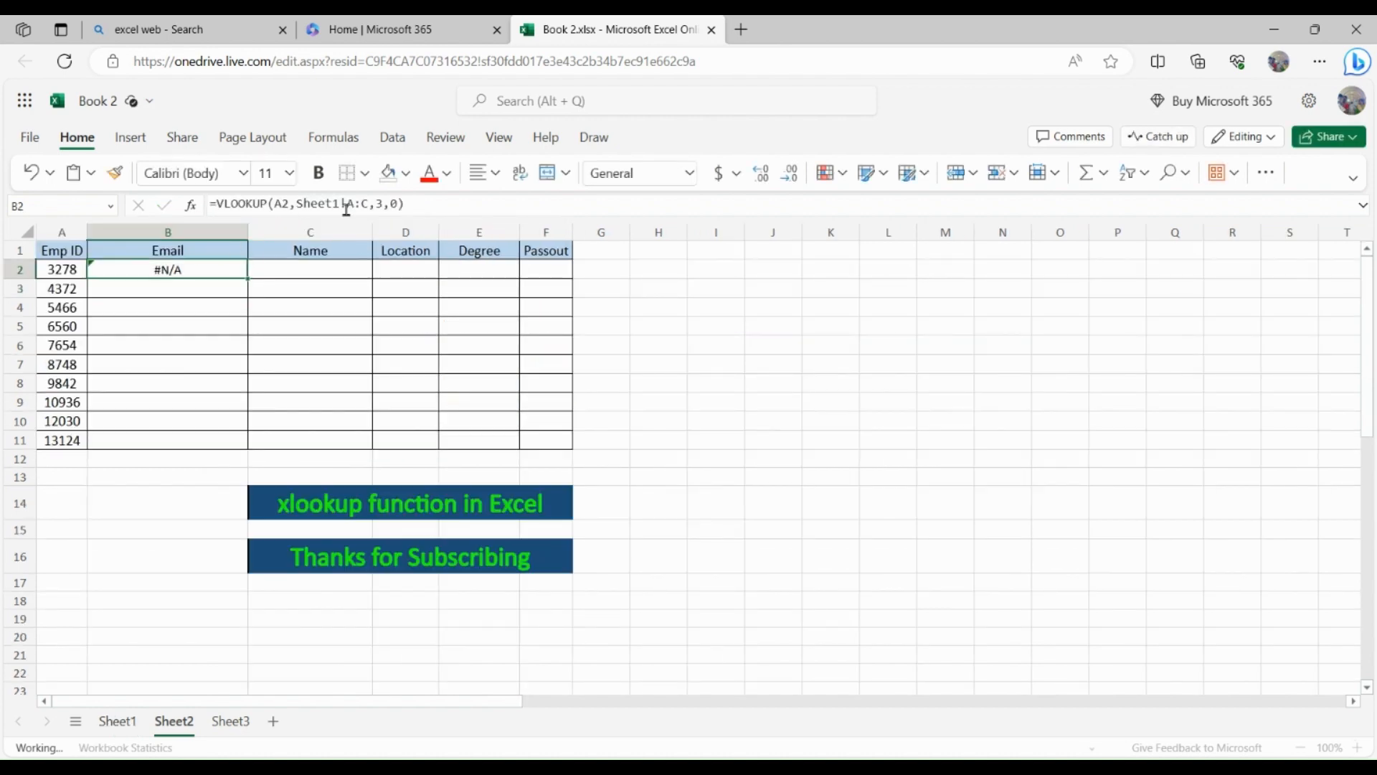
drag(405, 205, 219, 207)
text(x)
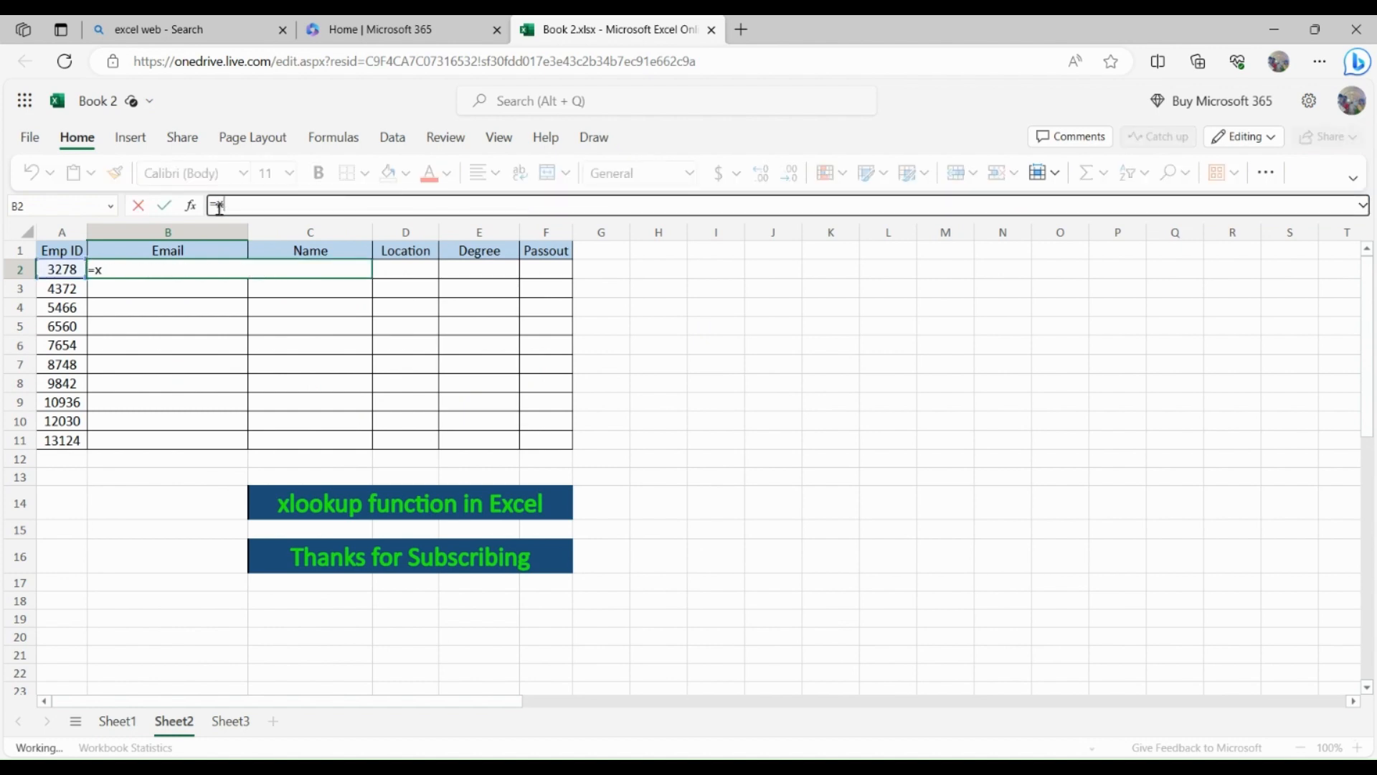
text(lookup()
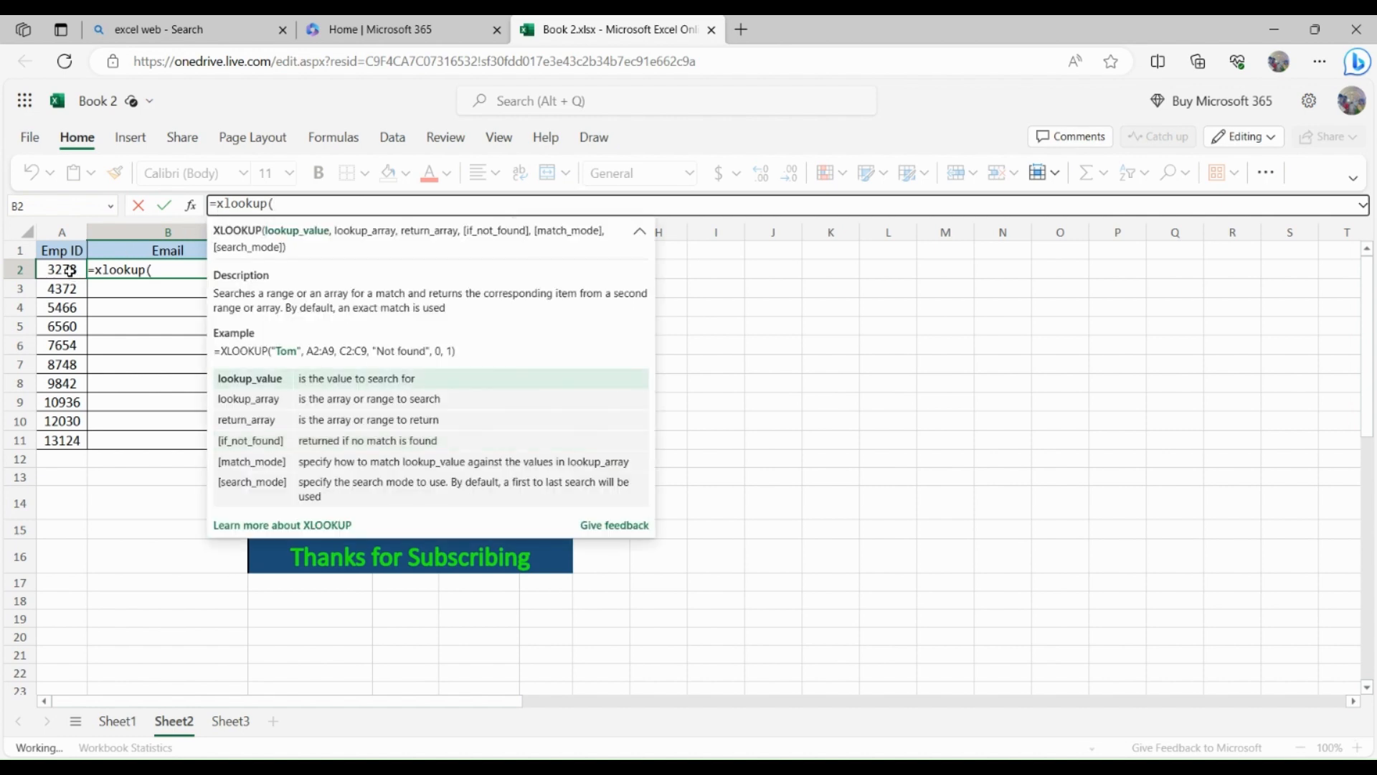
click(70, 271)
text(,)
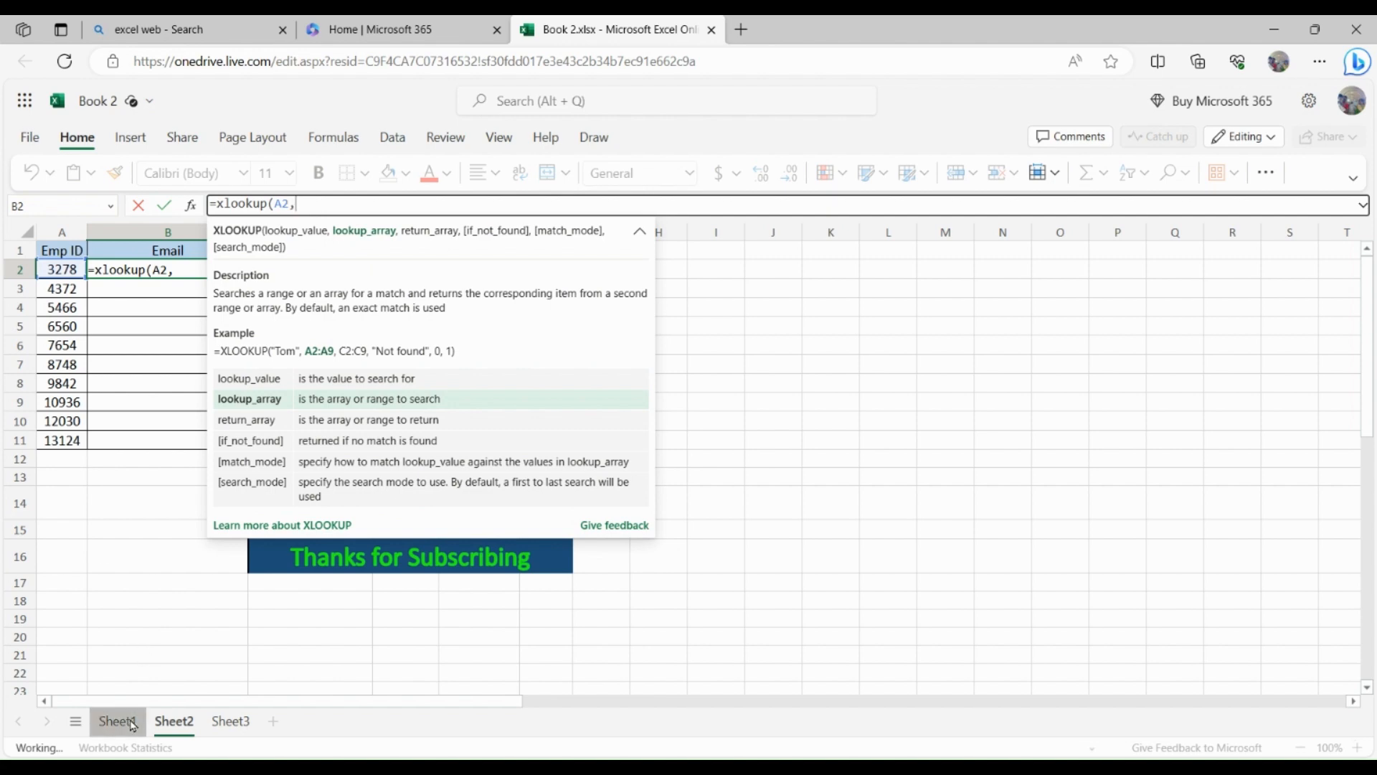
click(117, 721)
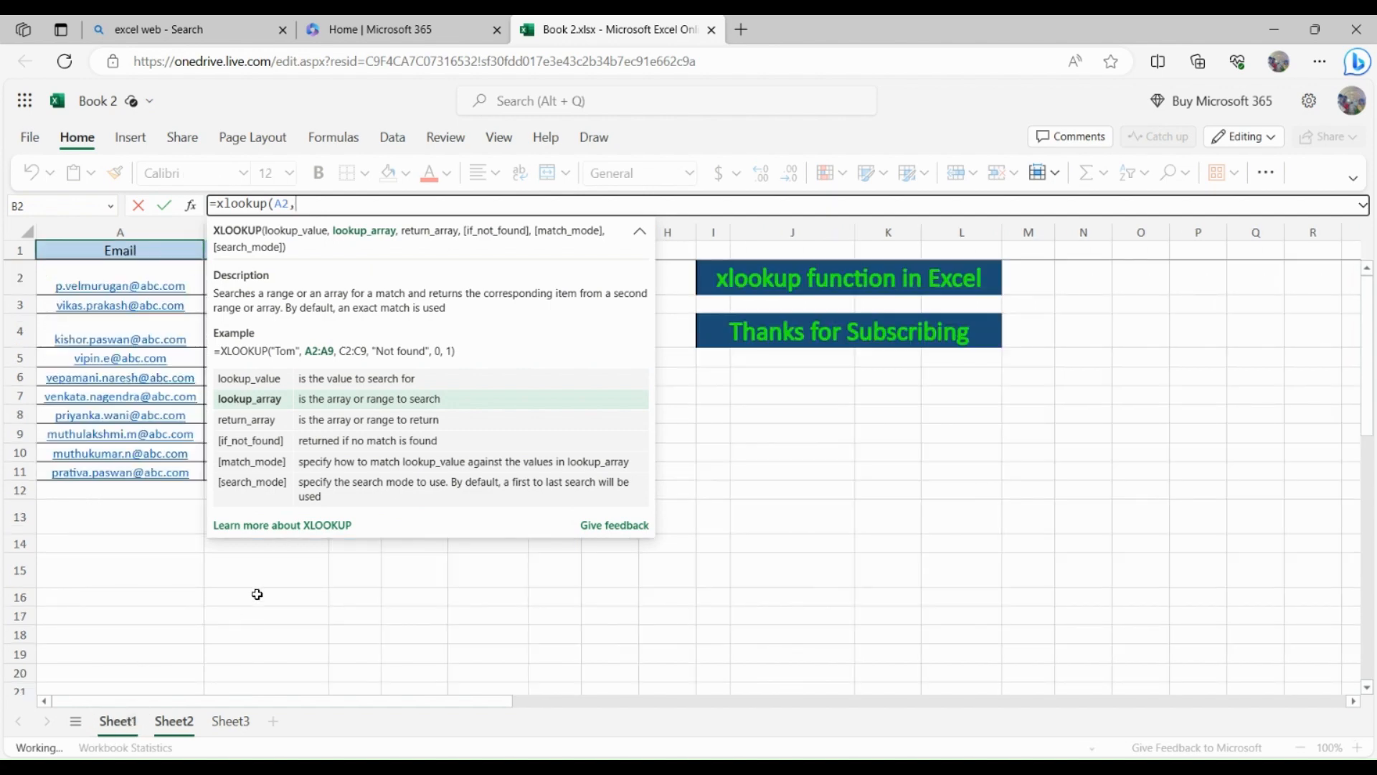
click(355, 229)
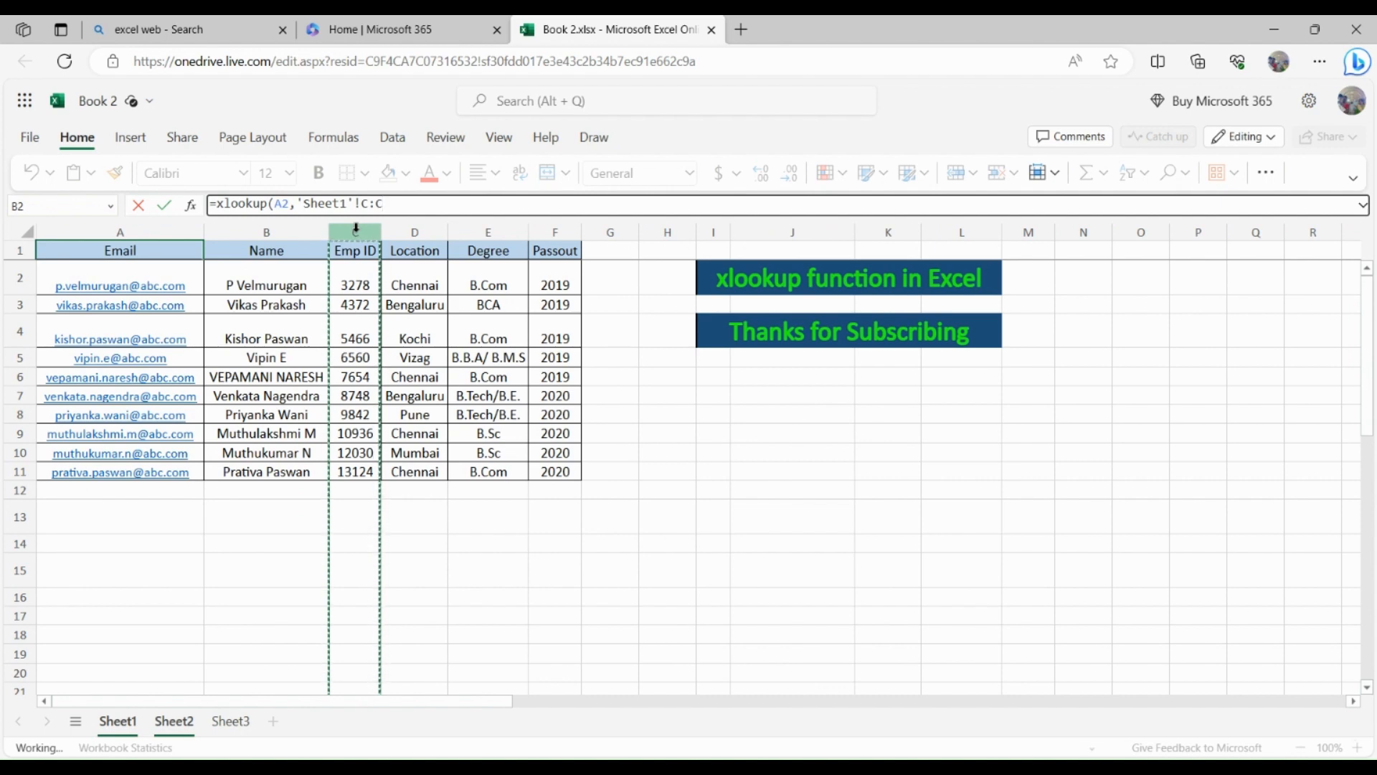
text(,)
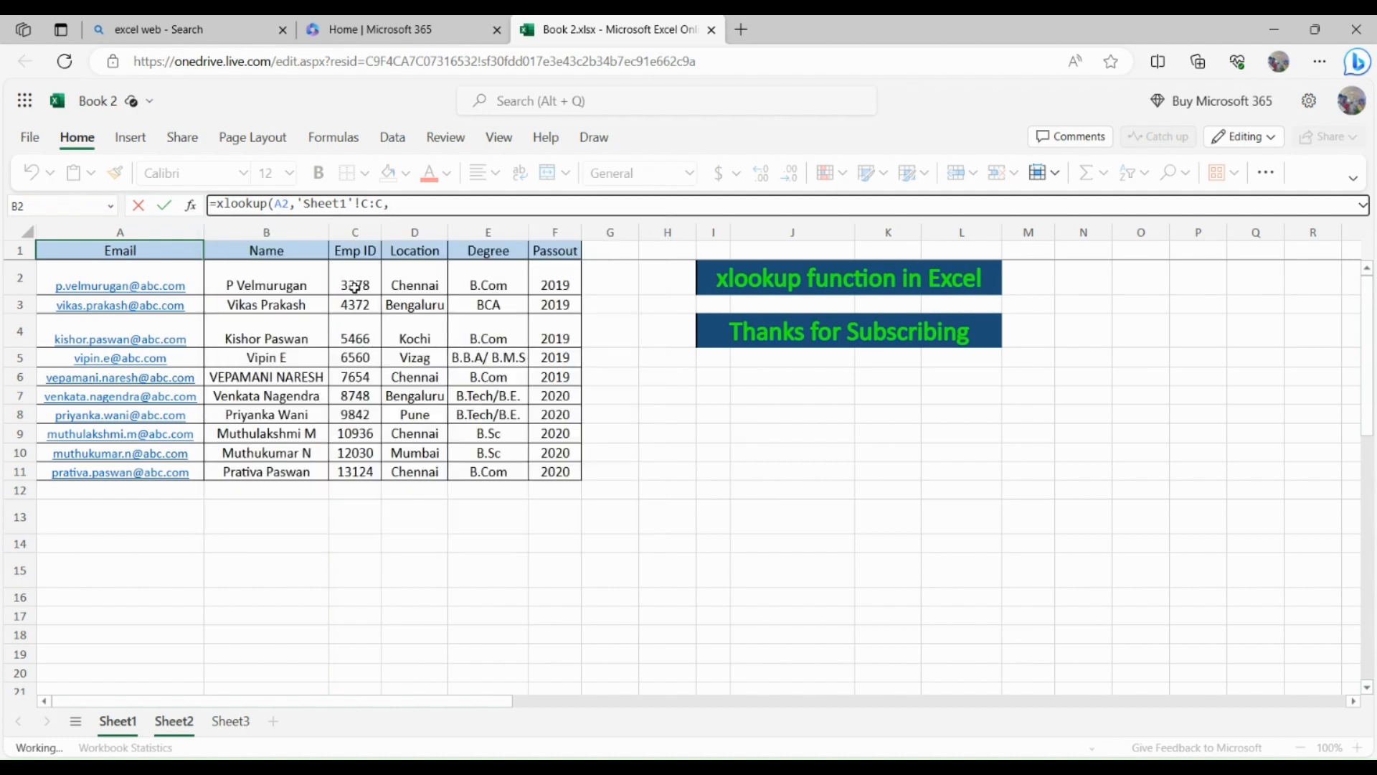
click(147, 227)
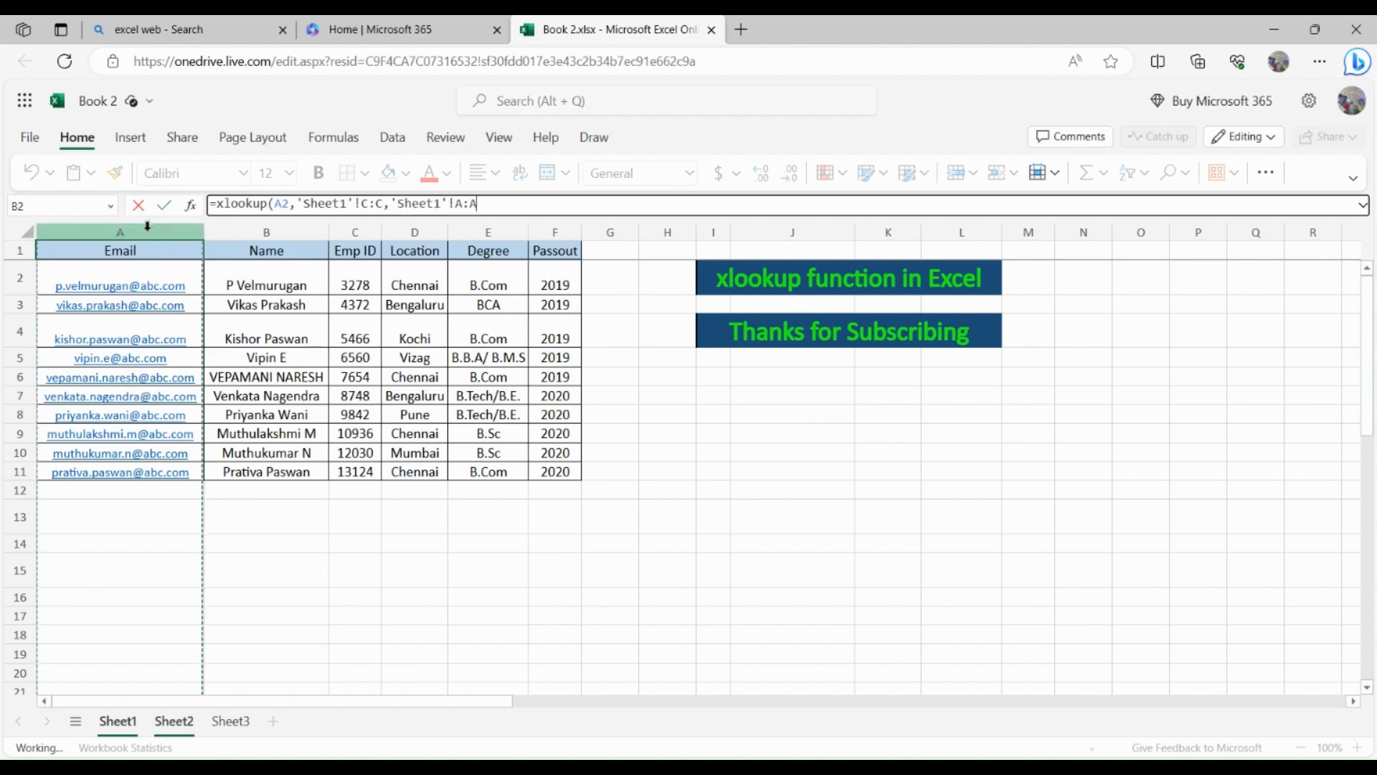
text())
key(Return)
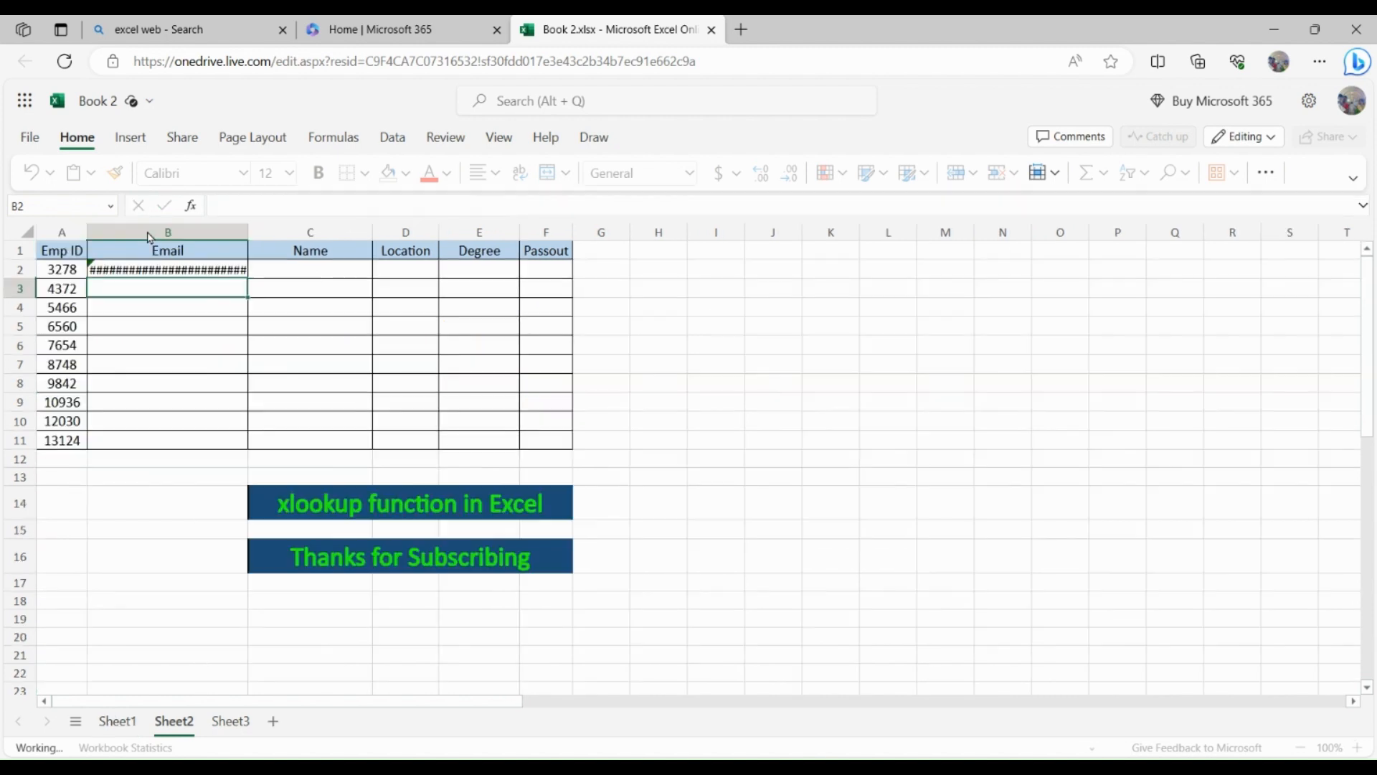
click(219, 272)
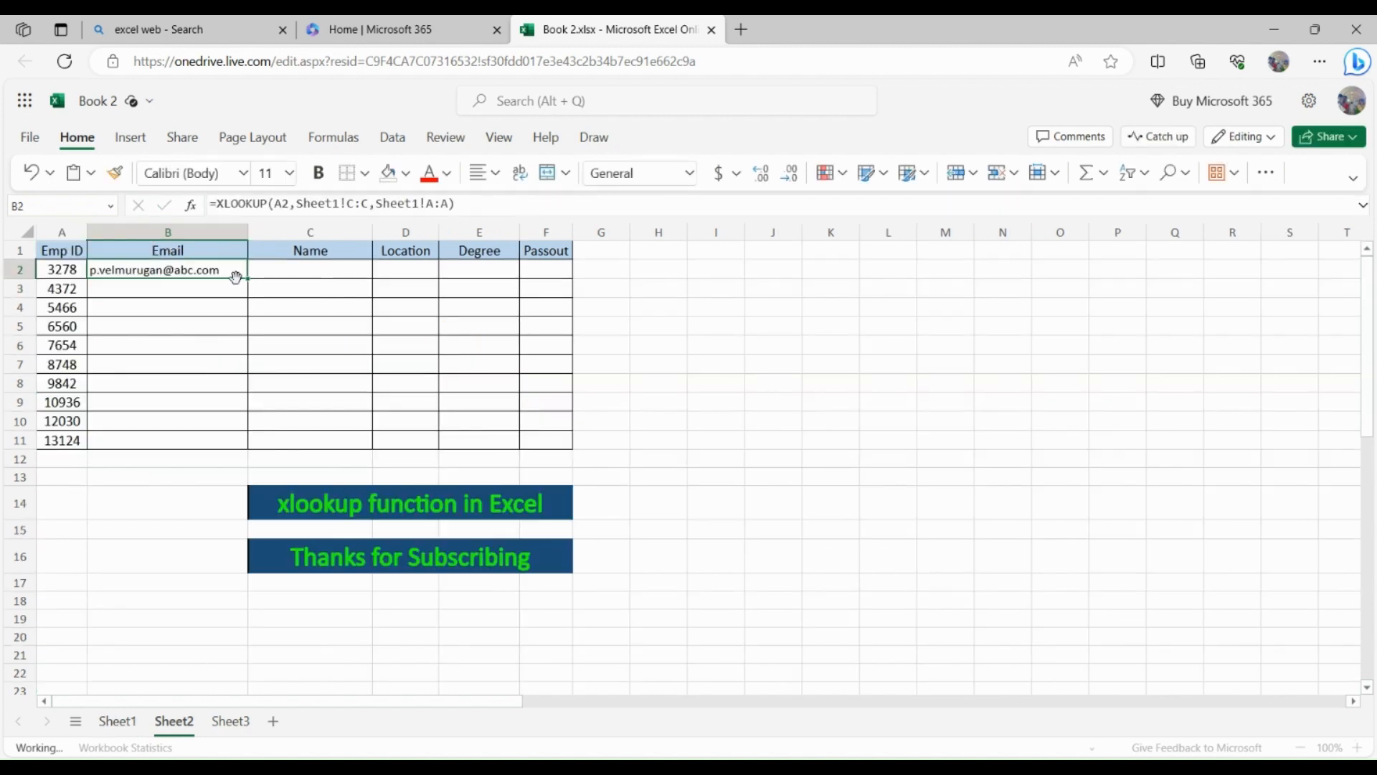
double_click(247, 279)
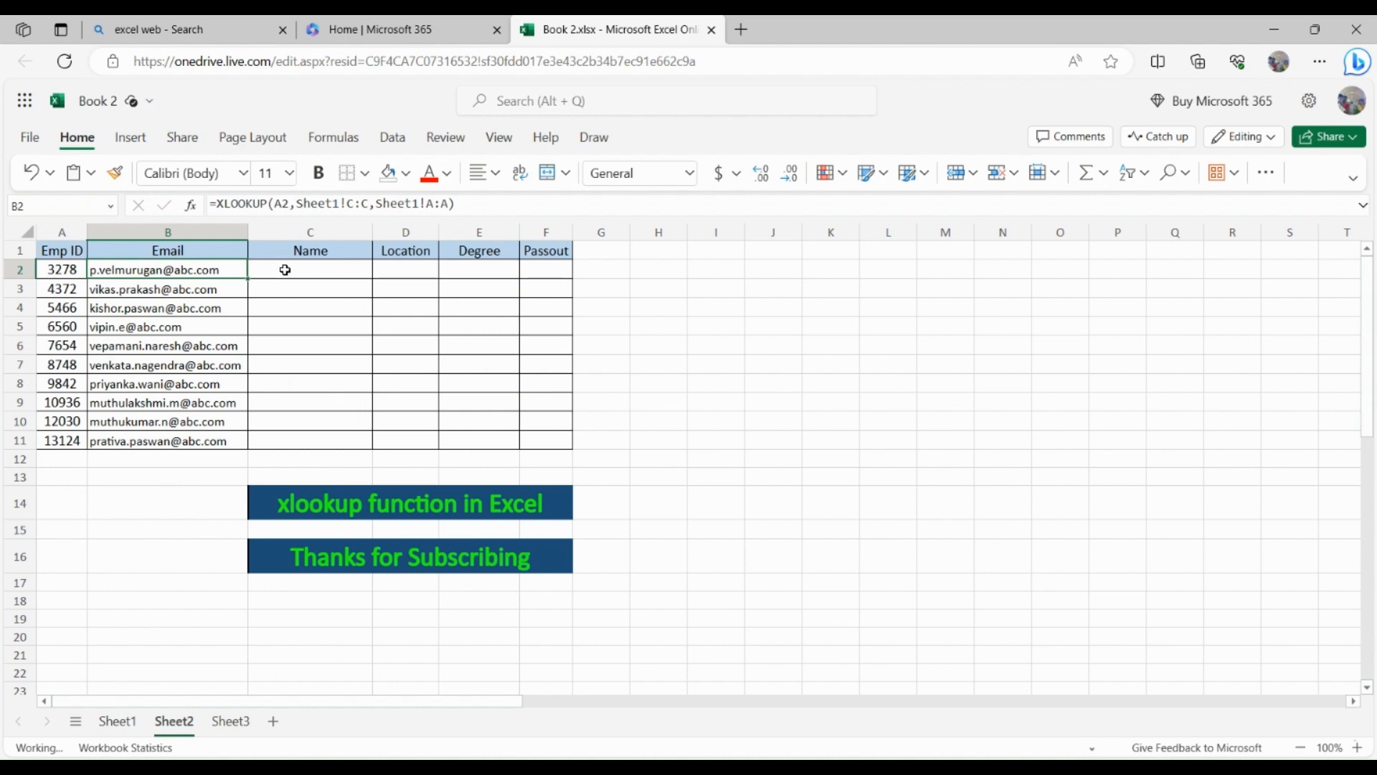
- Enter =XLOOKUP(A2,Sheet1!C:C,Sheet1!B:B) in C2 and fill it down the Name column to row 11
click(285, 270)
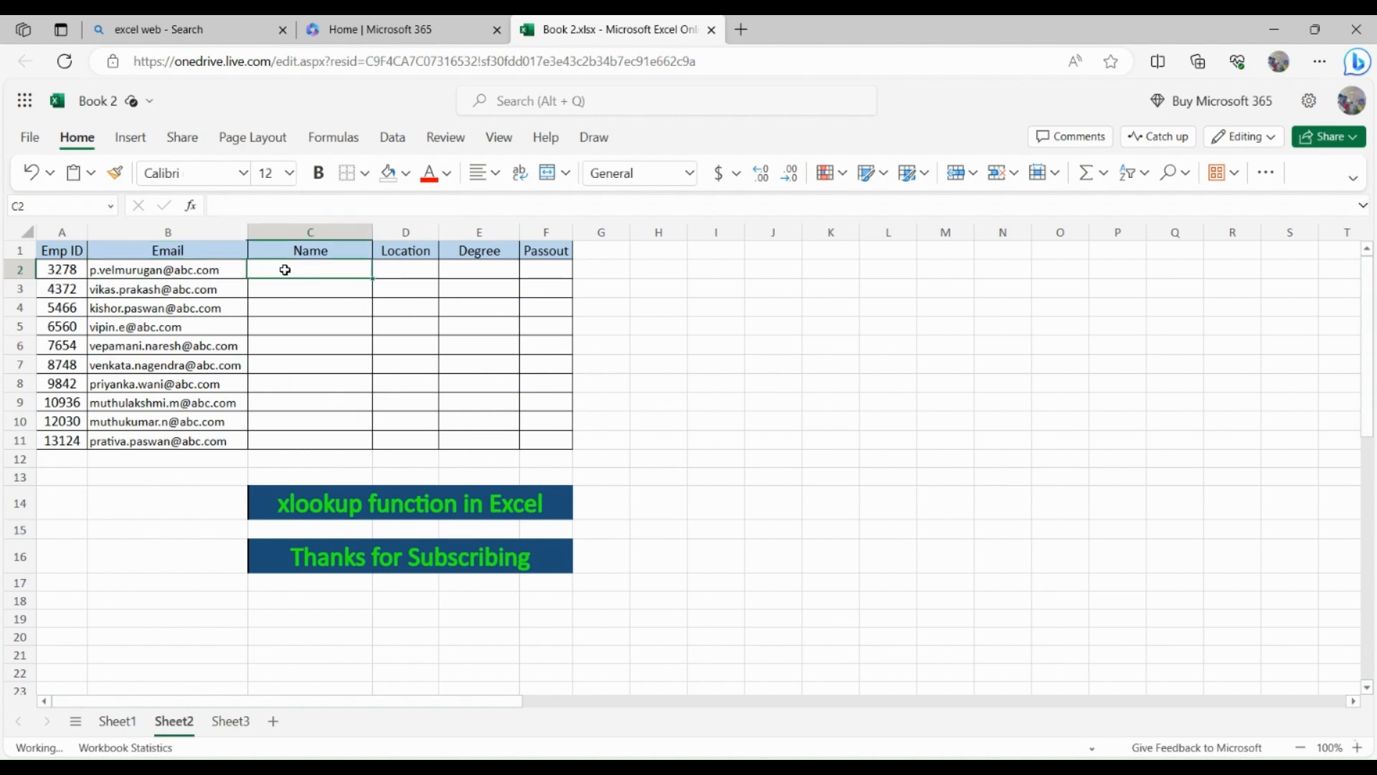
text(=xlooku)
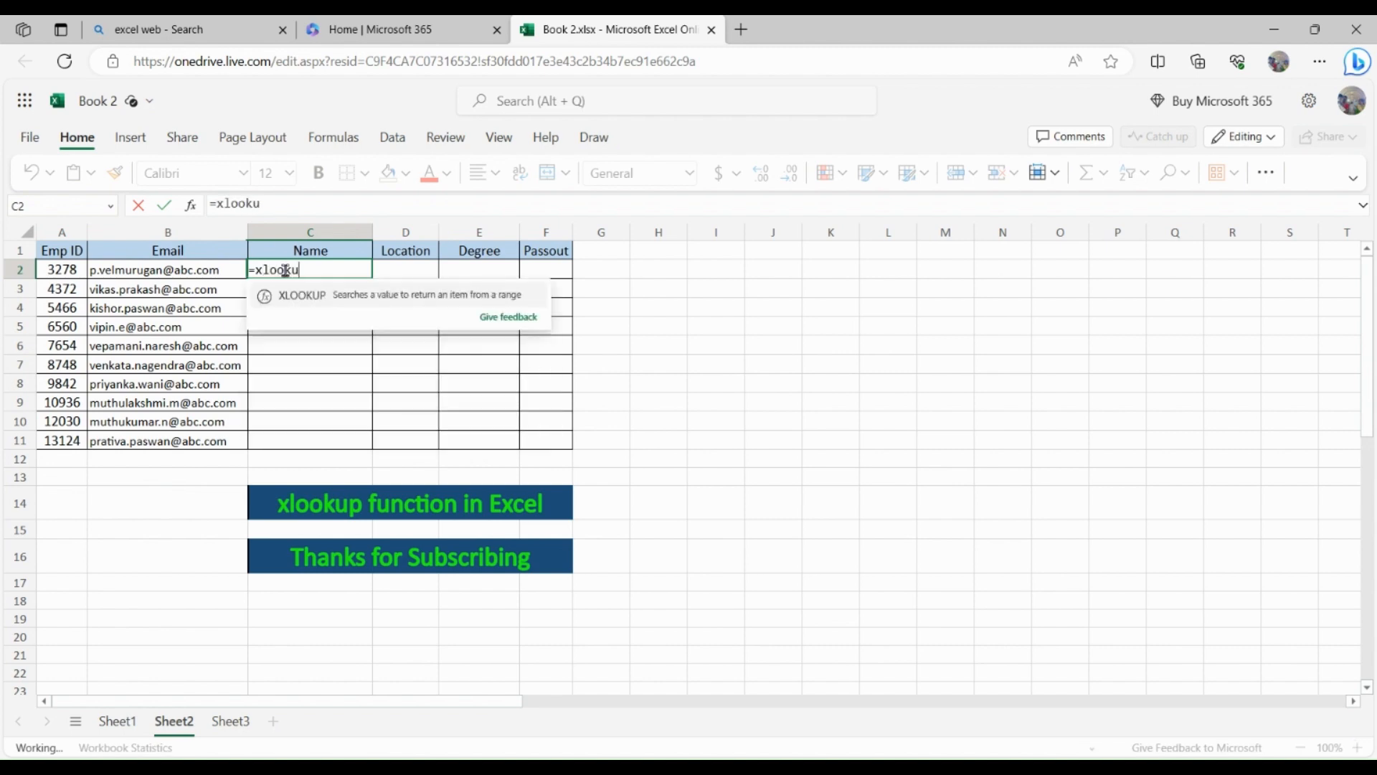
text(p()
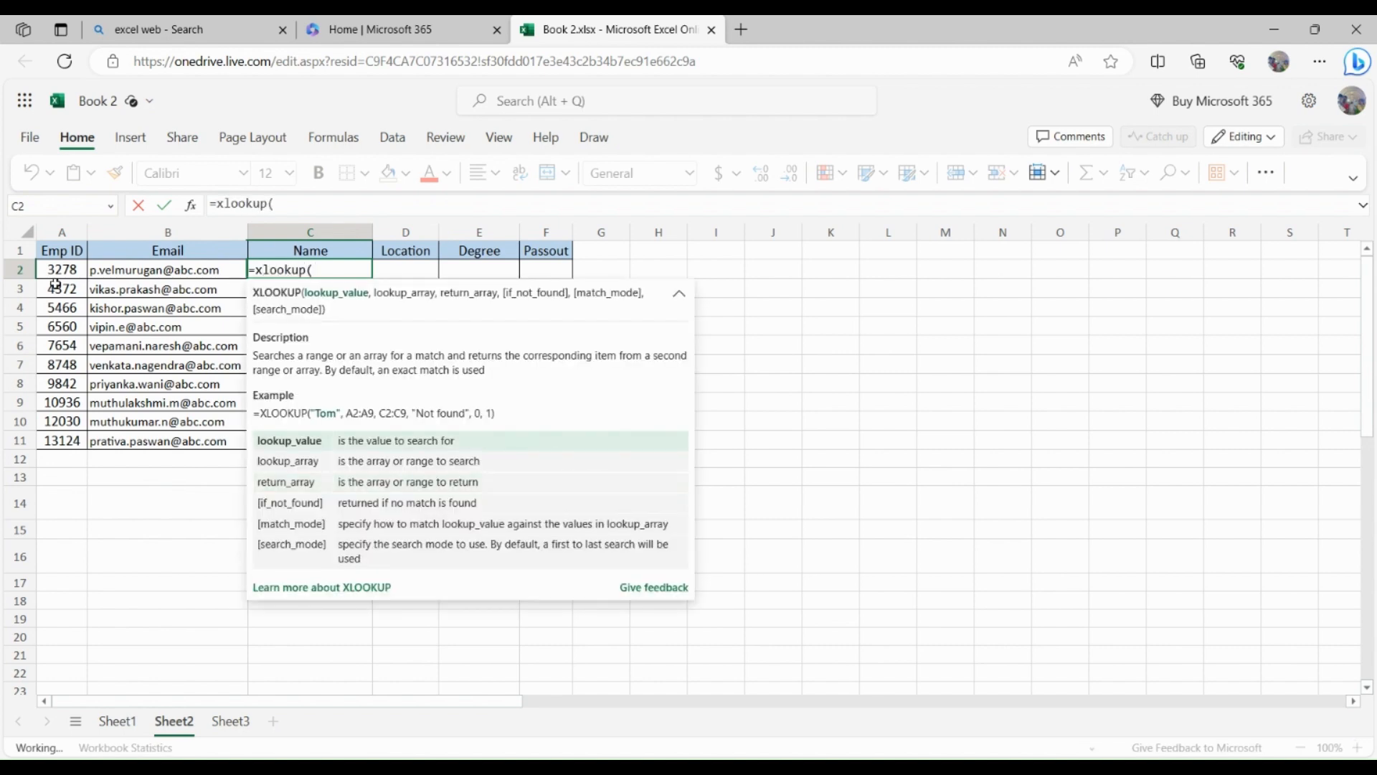
click(55, 270)
text(,)
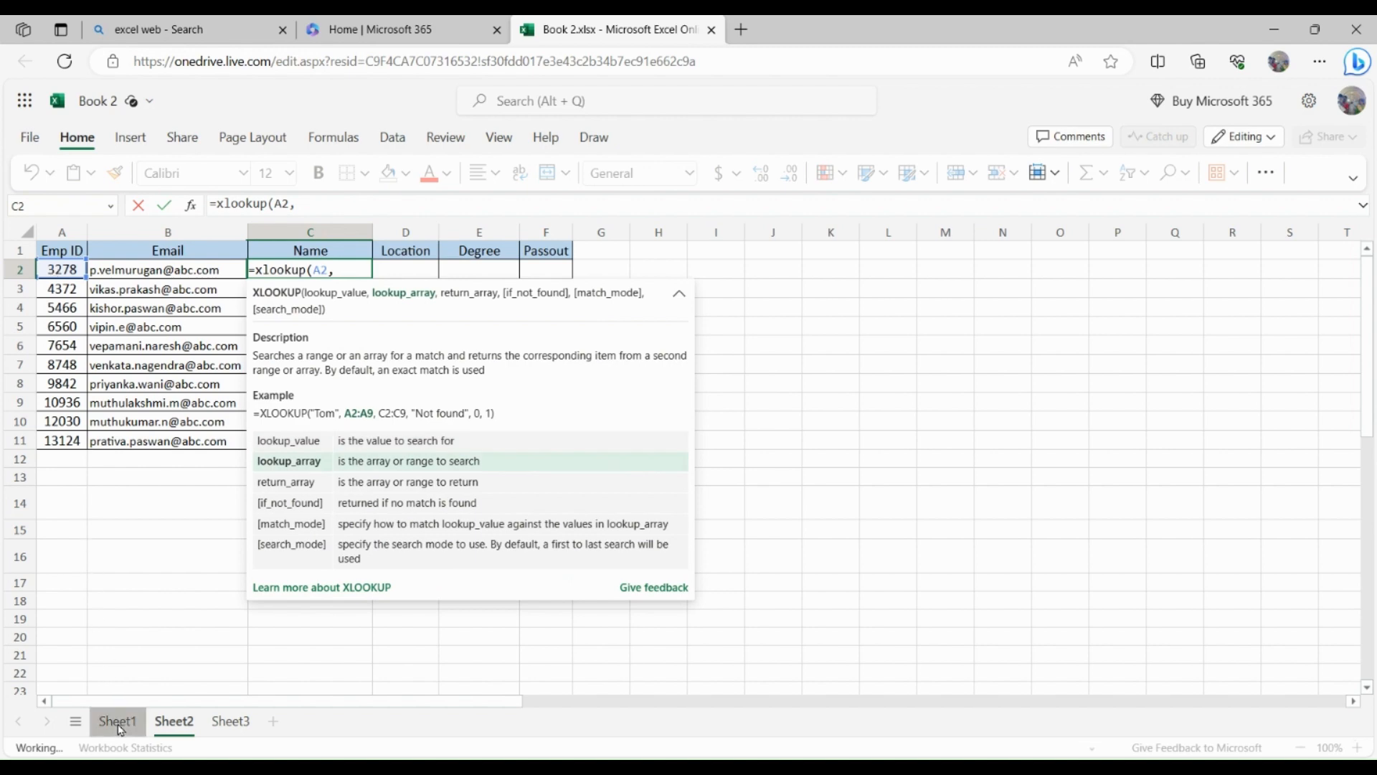
click(118, 723)
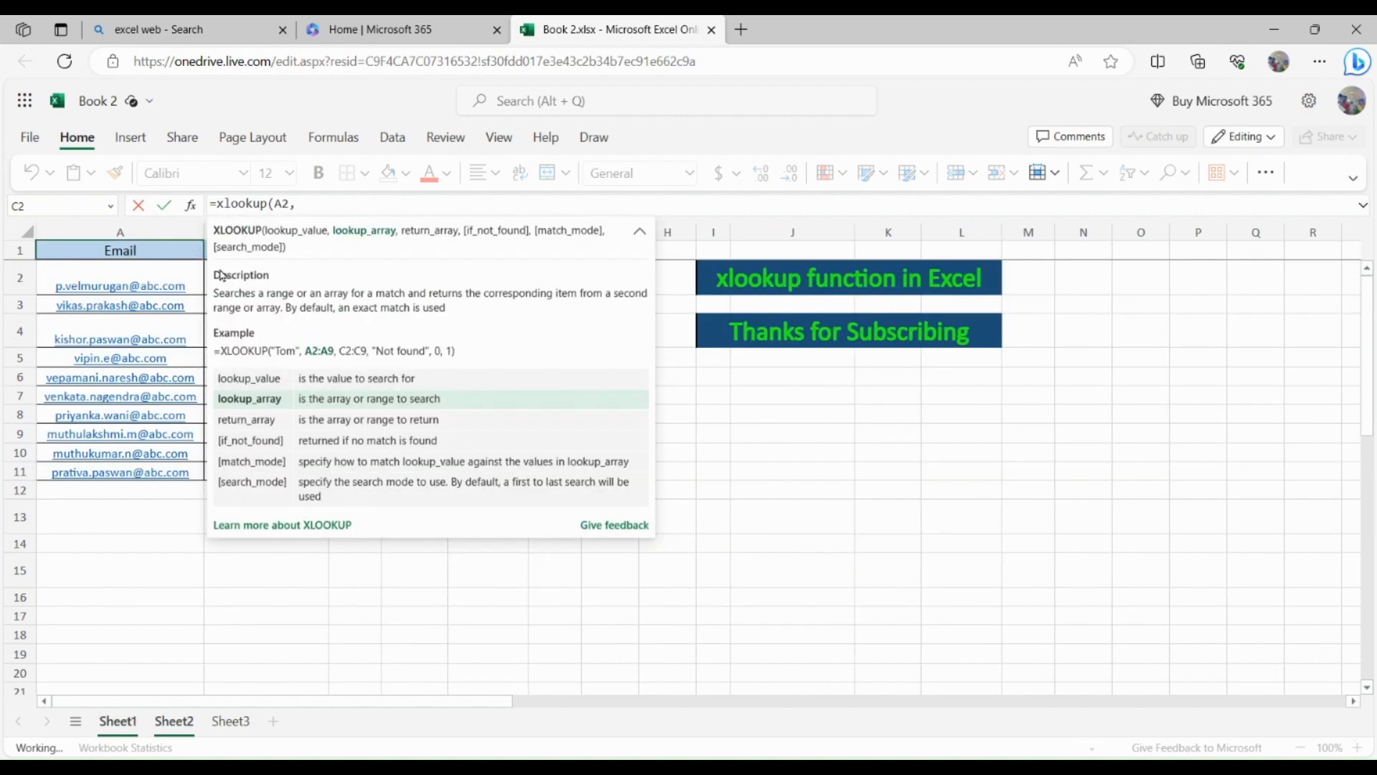
click(349, 228)
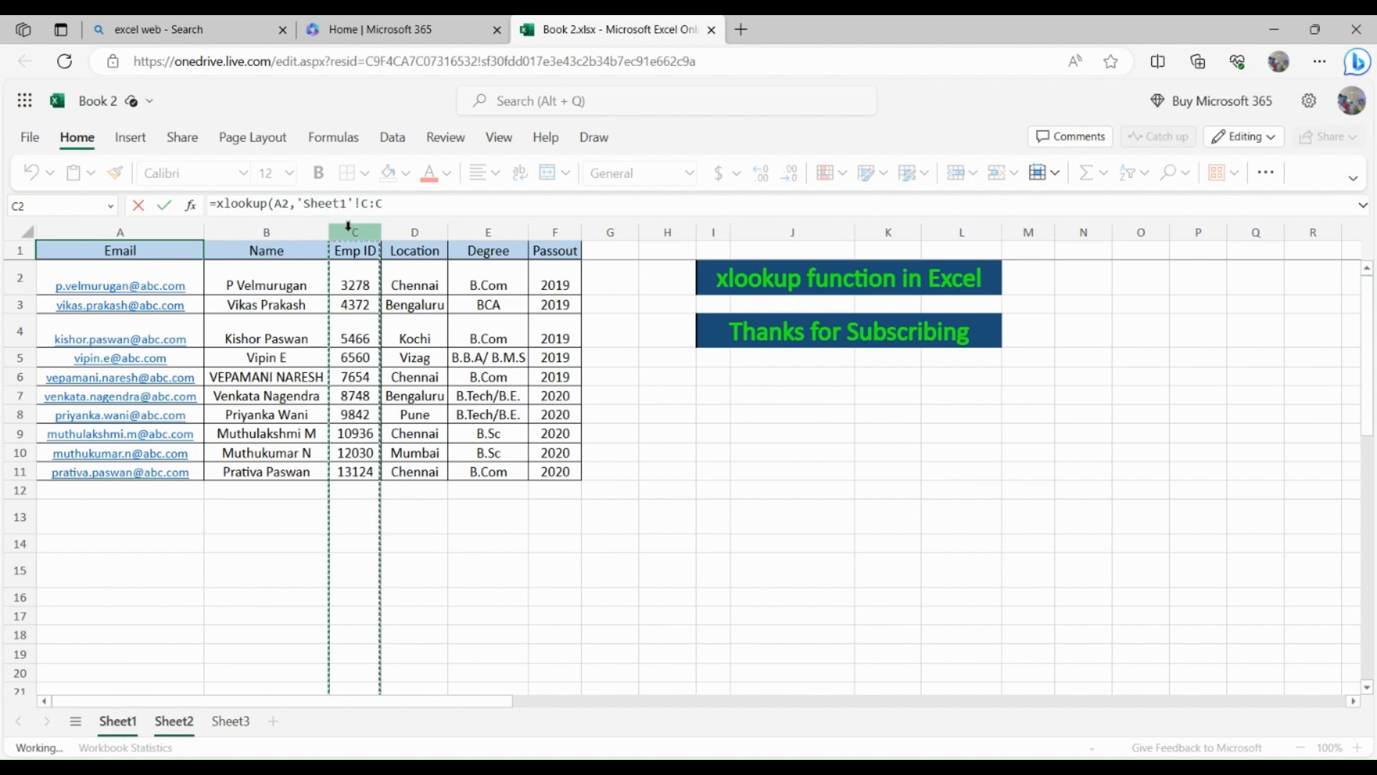
text(,)
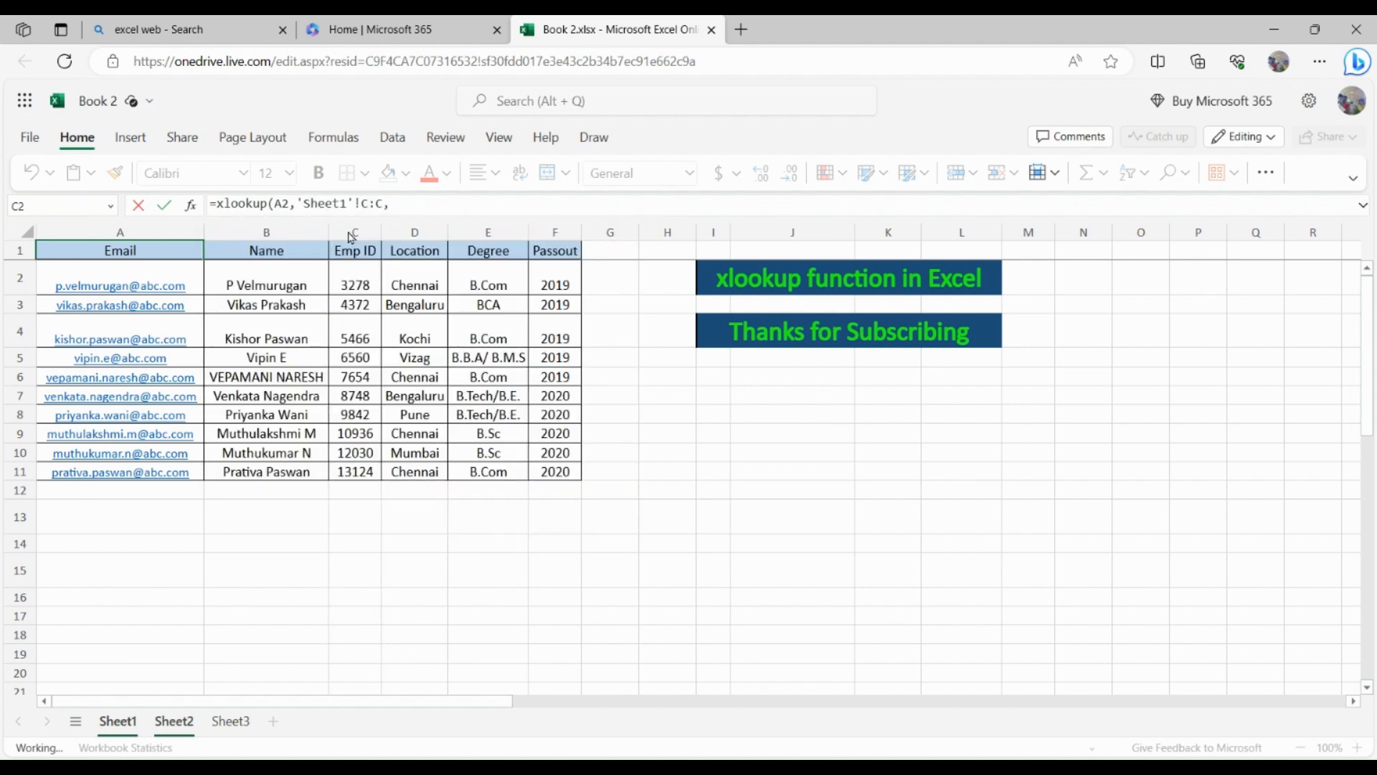
click(245, 228)
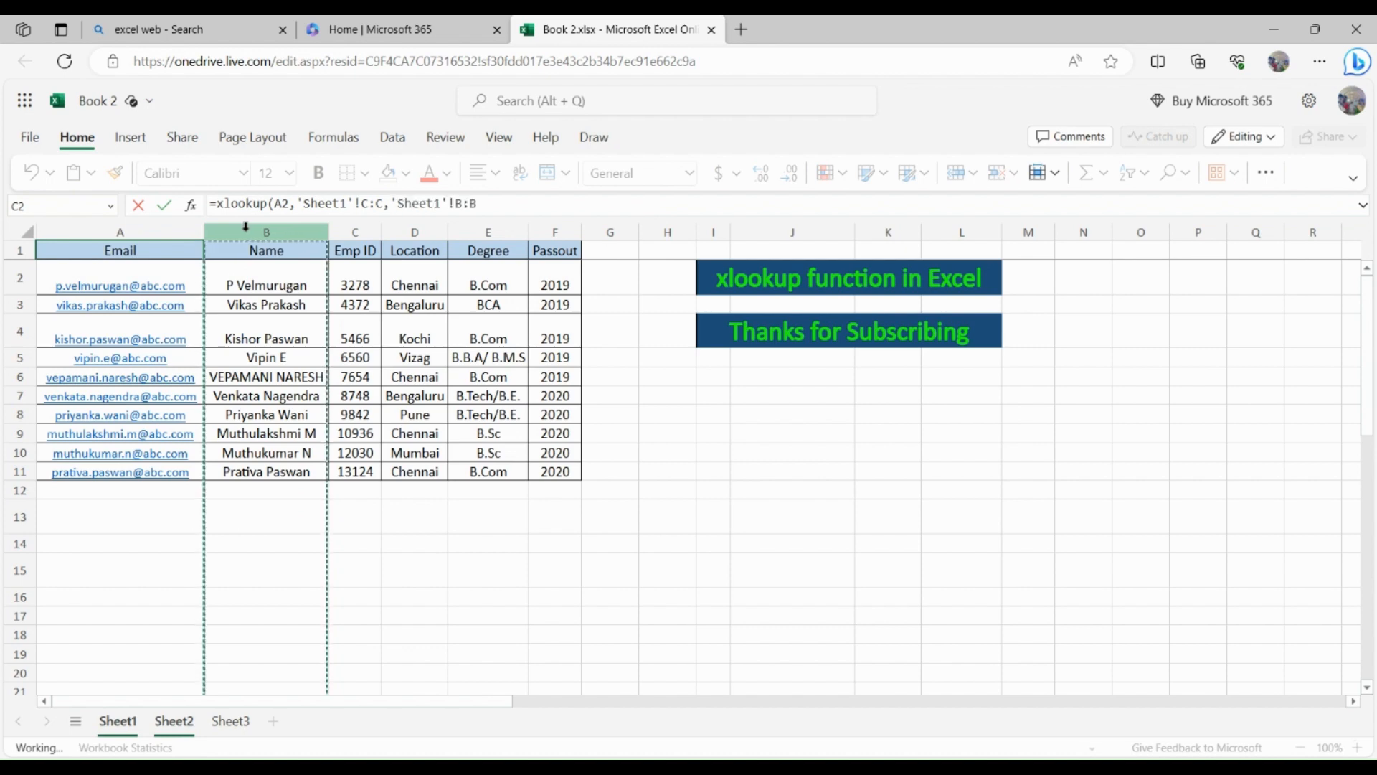
text())
key(Return)
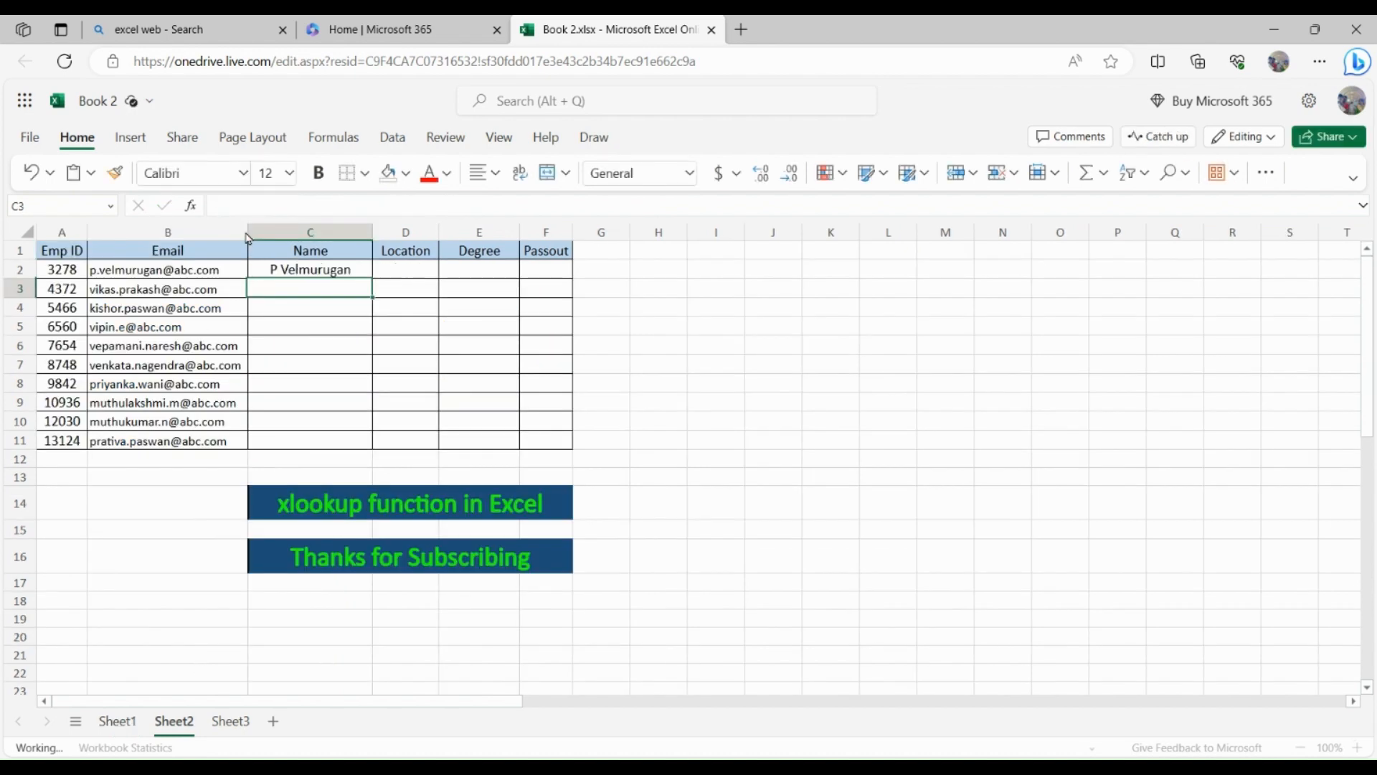
click(351, 271)
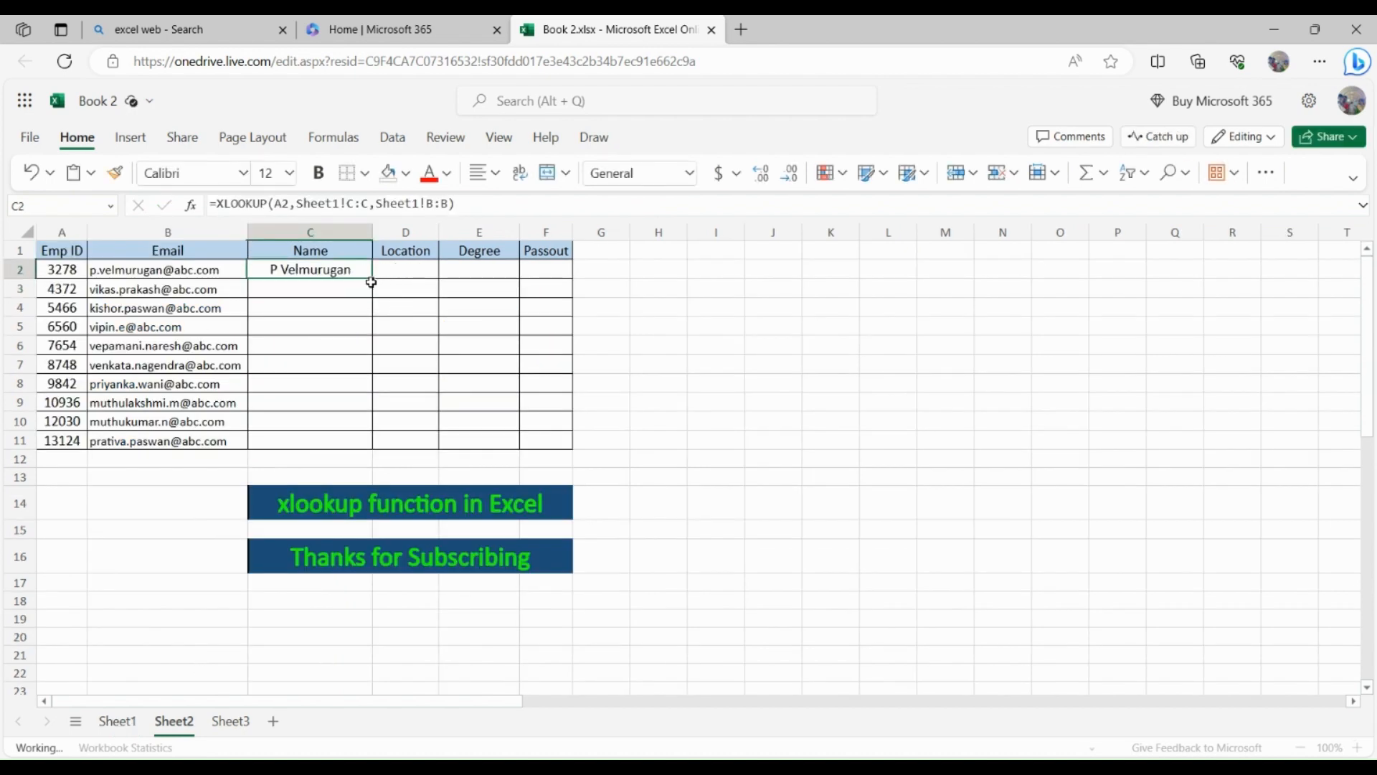
double_click(372, 279)
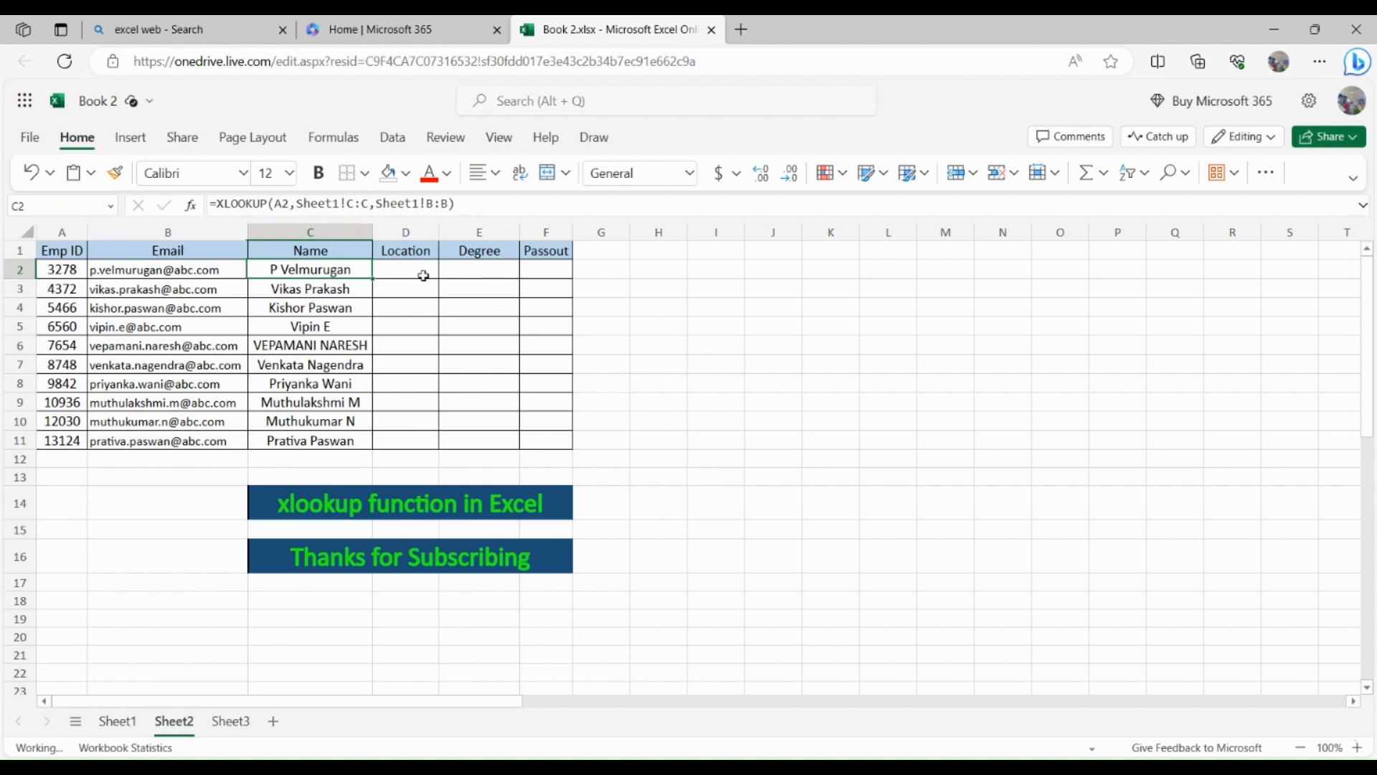
- Enter =XLOOKUP(A2,Sheet1!C:C,Sheet1!D:F) in D2 on Sheet2 to return Location, Degree and Passout together
drag(423, 276, 553, 436)
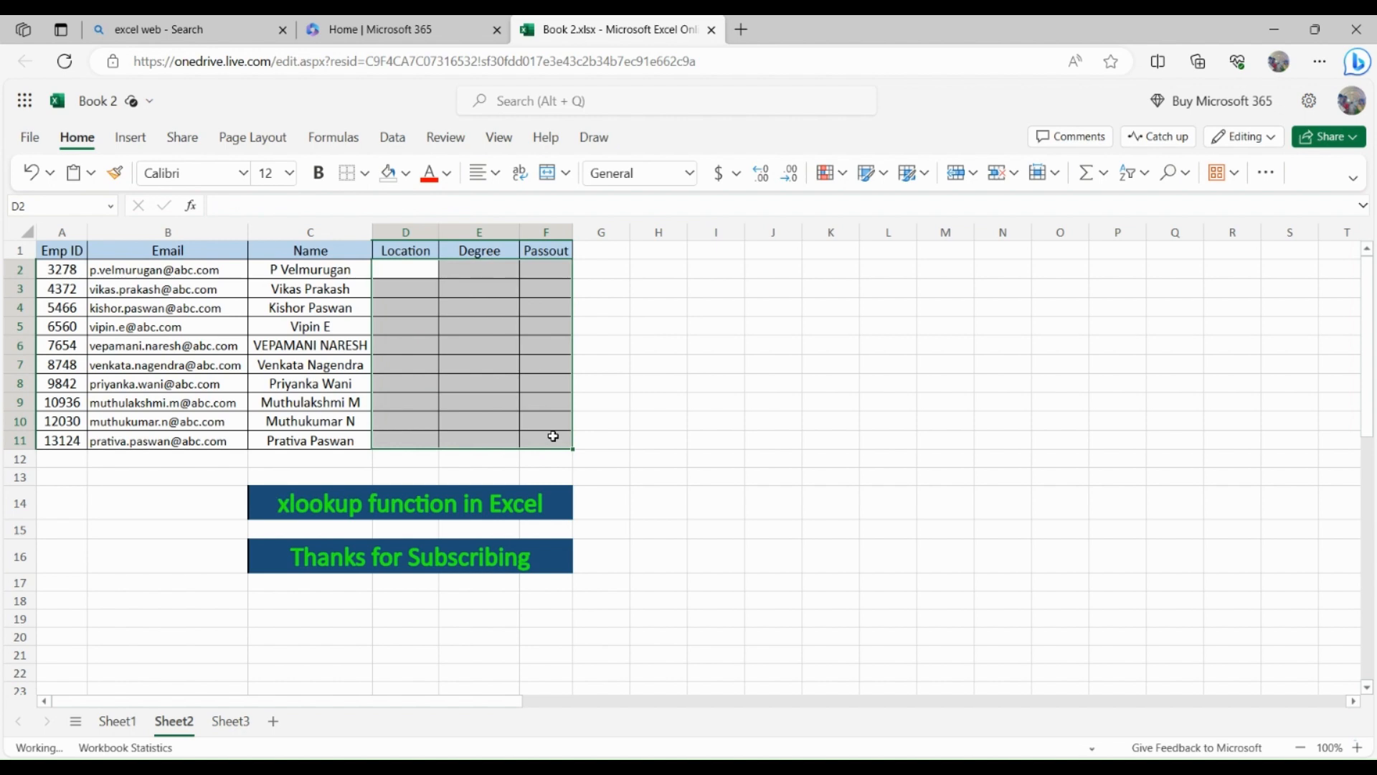
click(411, 275)
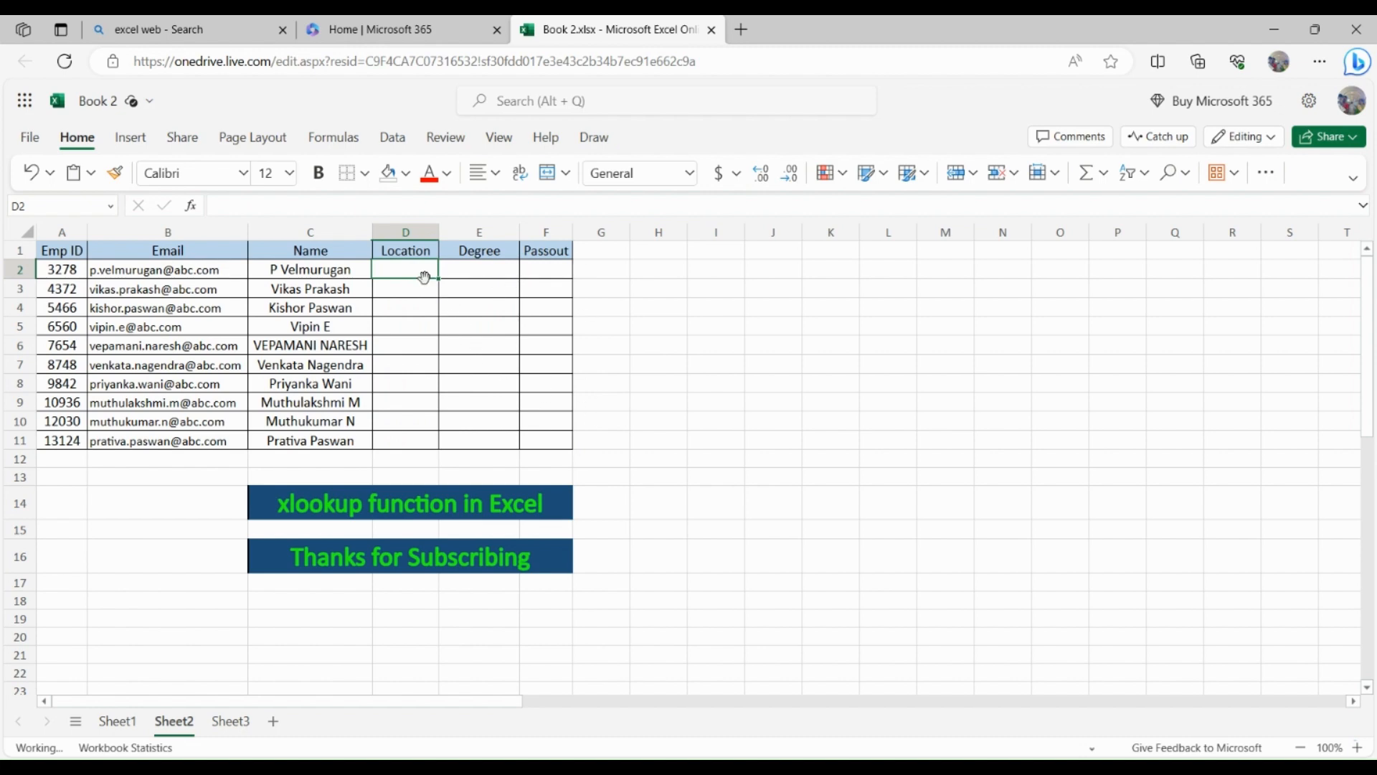
text(=v)
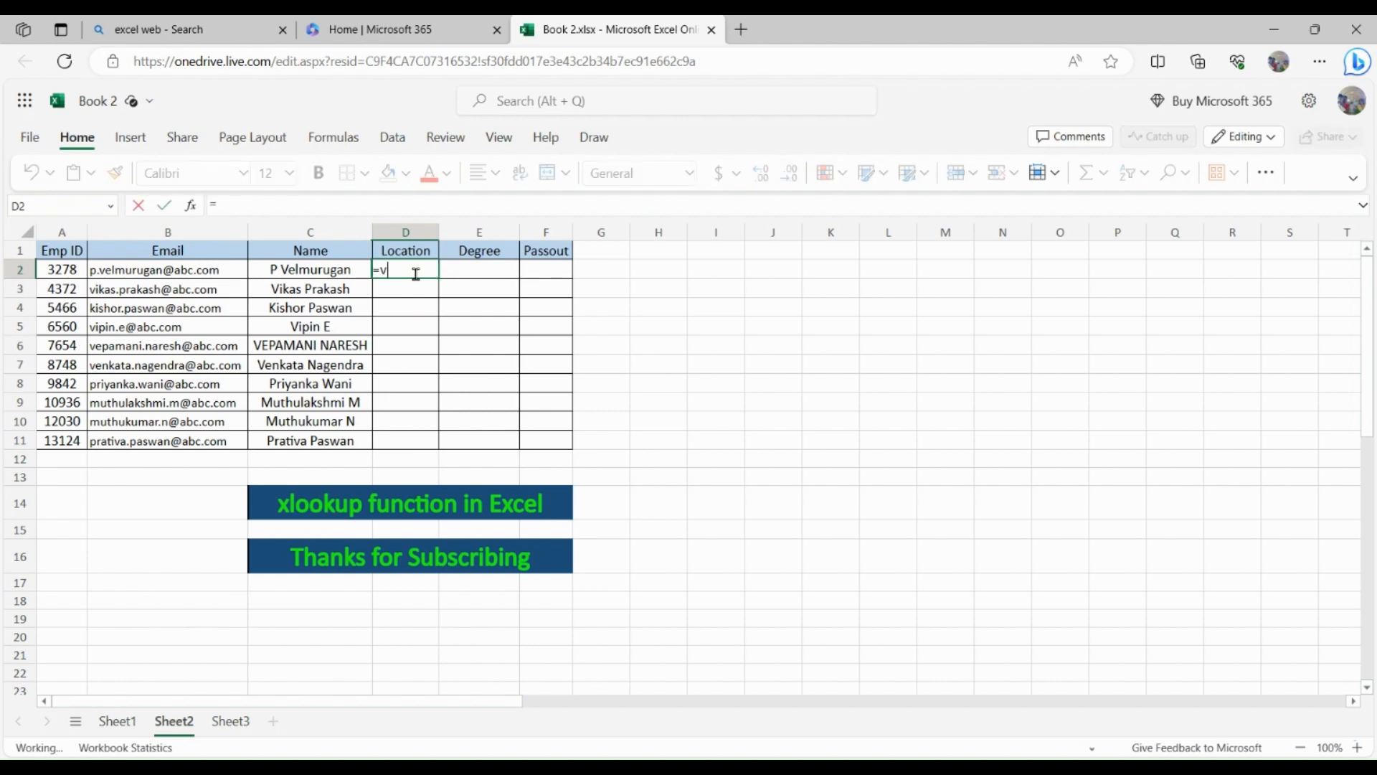
key(BackSpace)
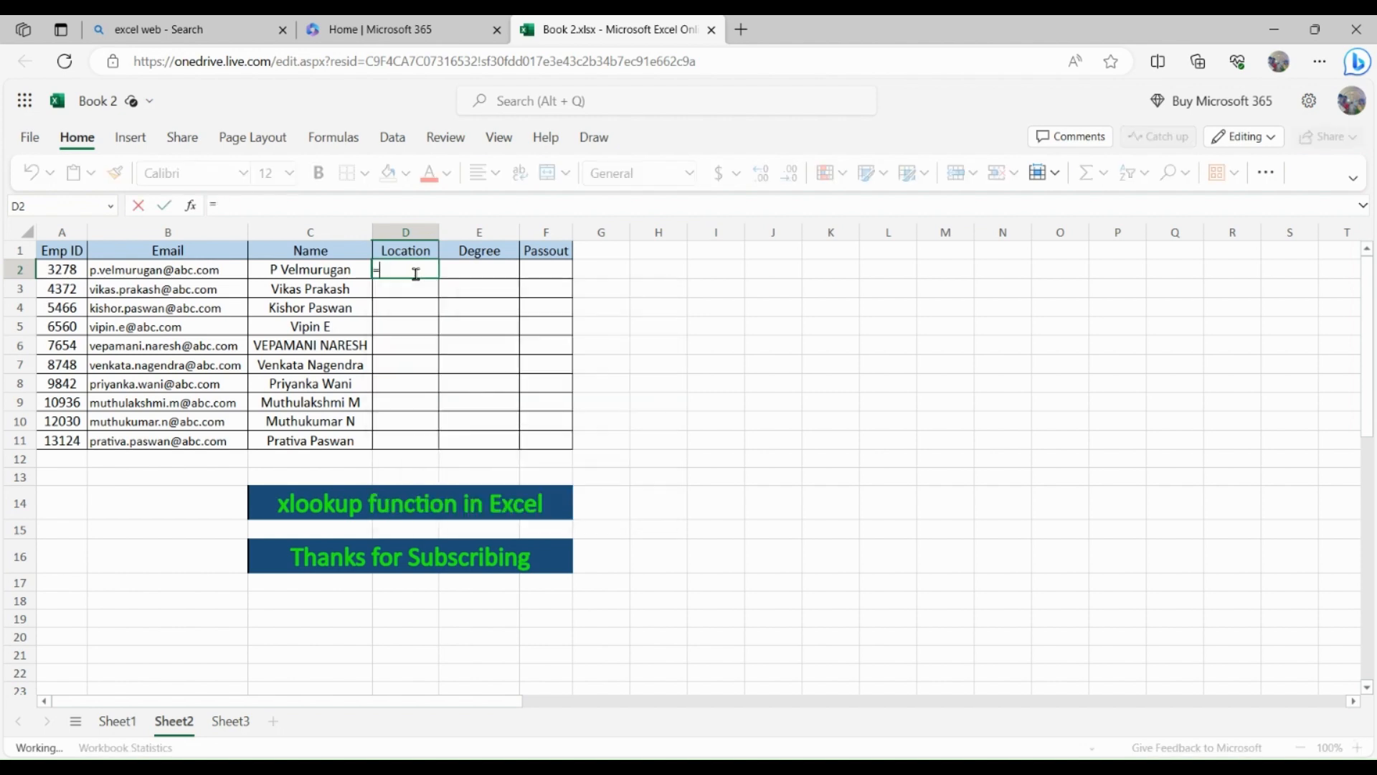
text(xlookup()
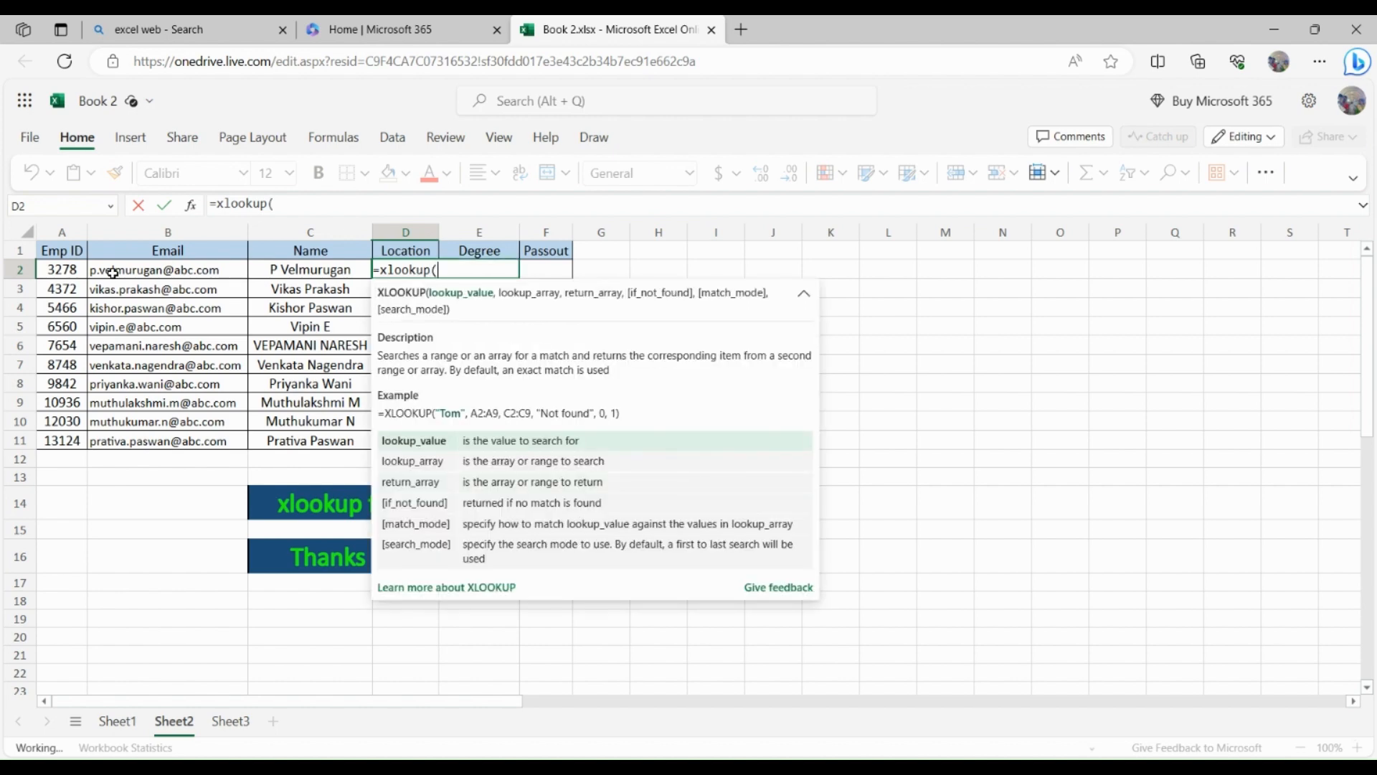
click(75, 270)
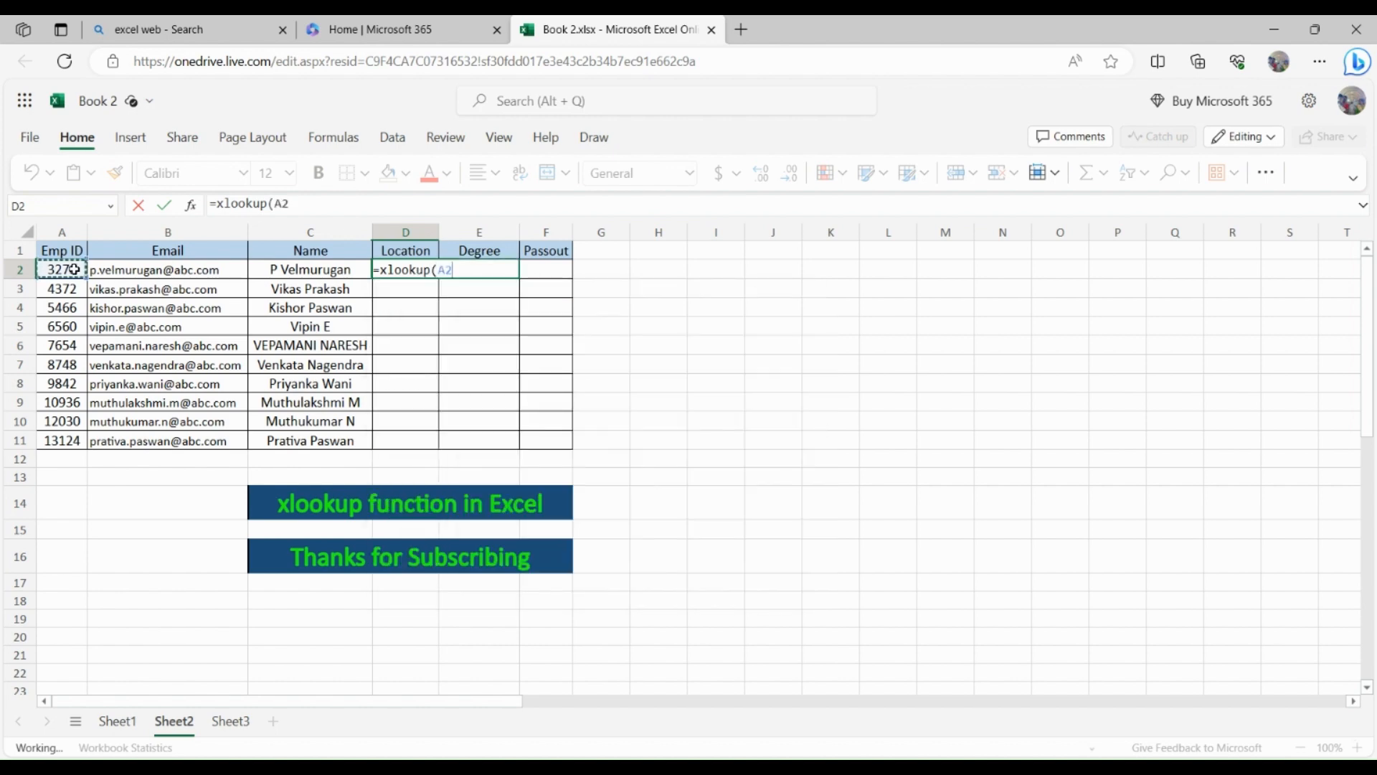
text(,)
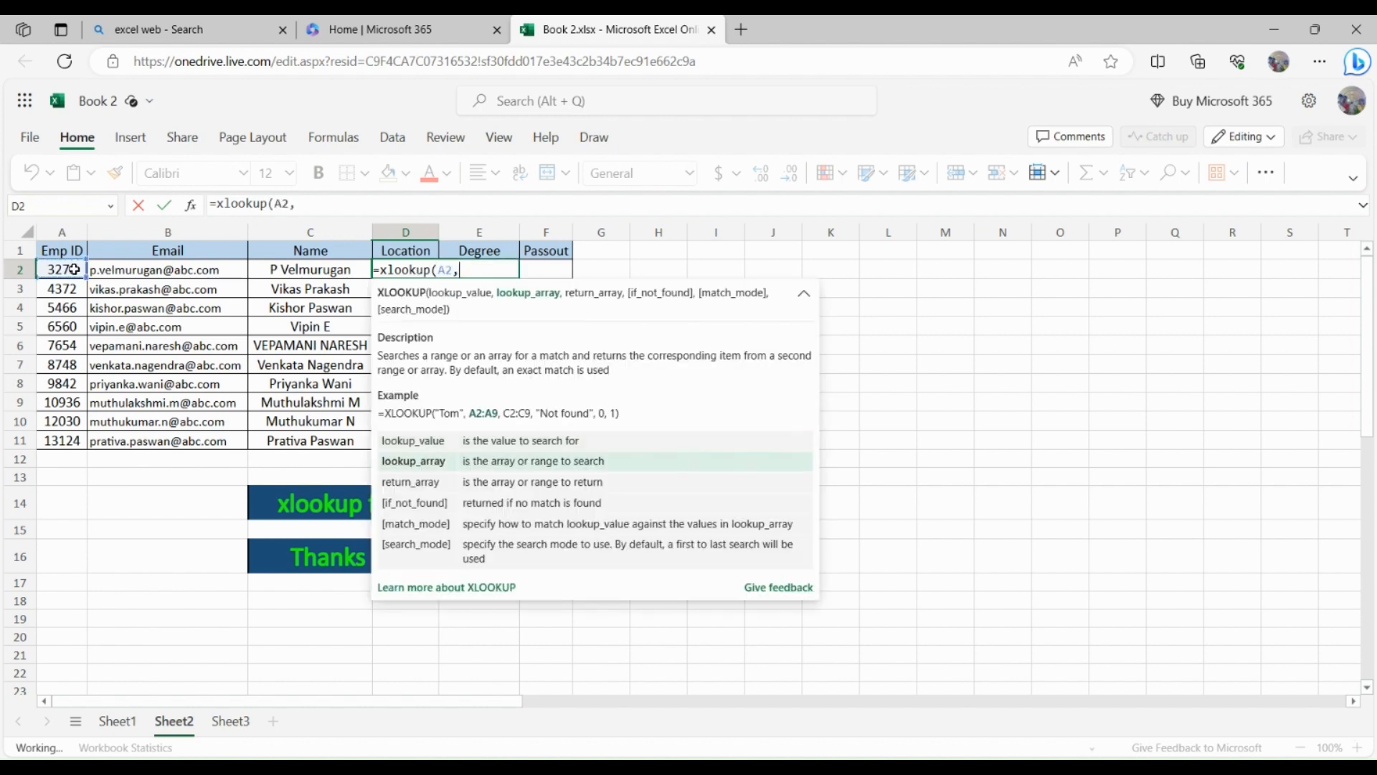
click(112, 718)
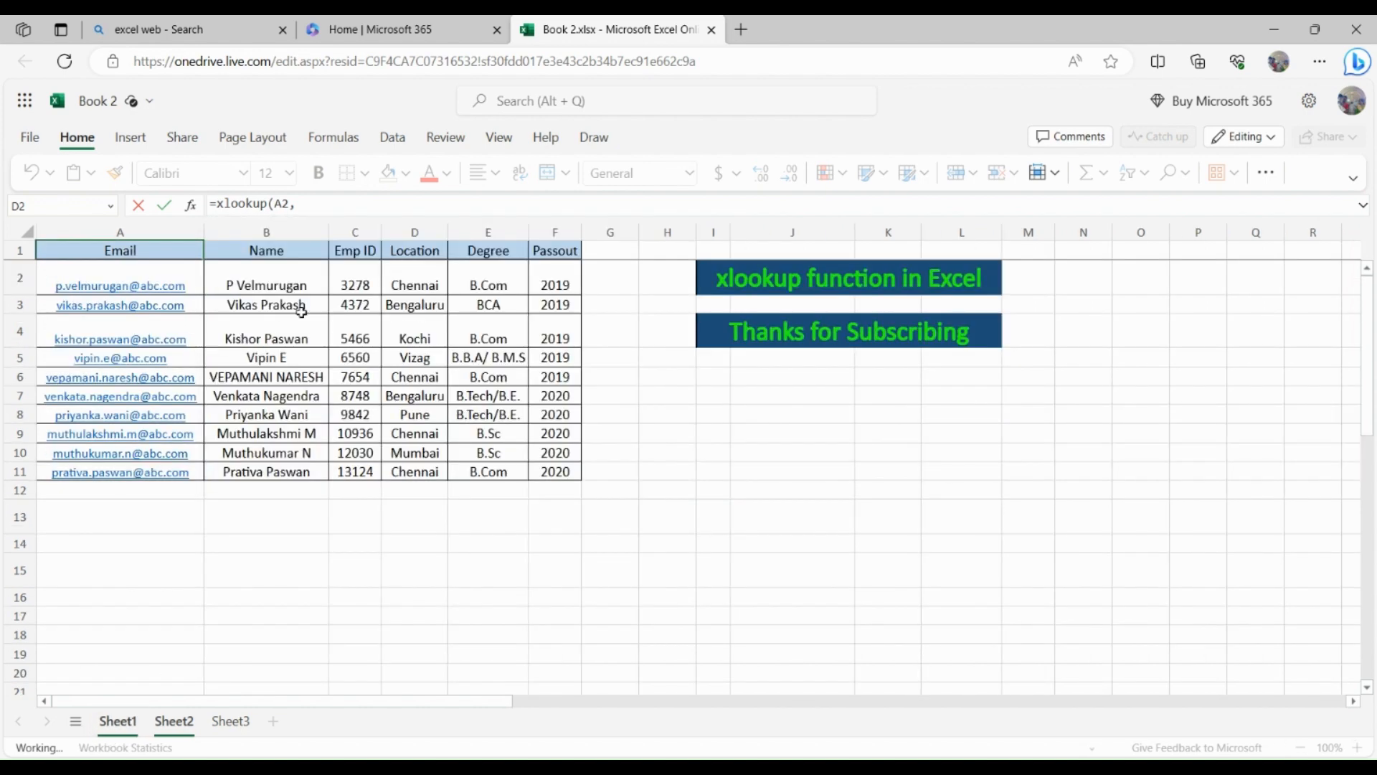
click(355, 231)
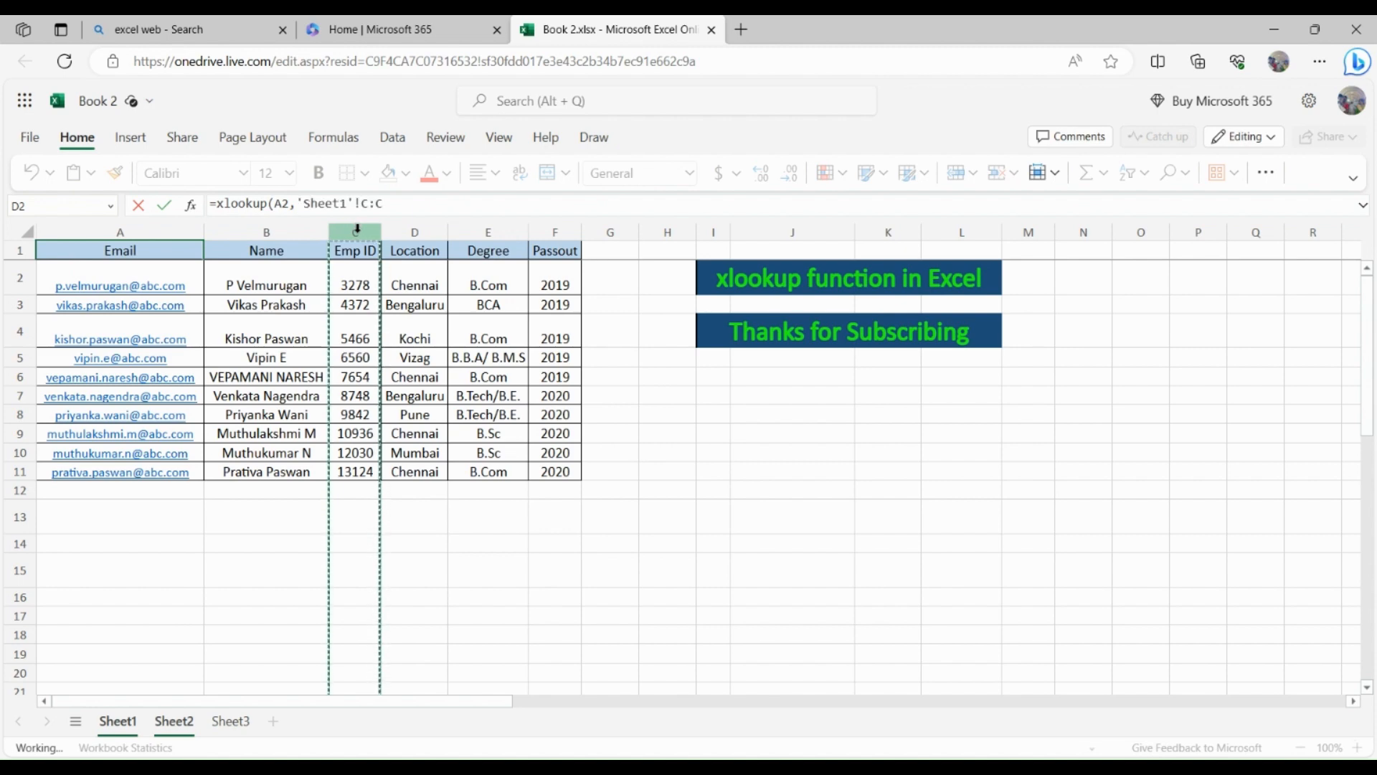
text(,'Sheet1'!D:D)
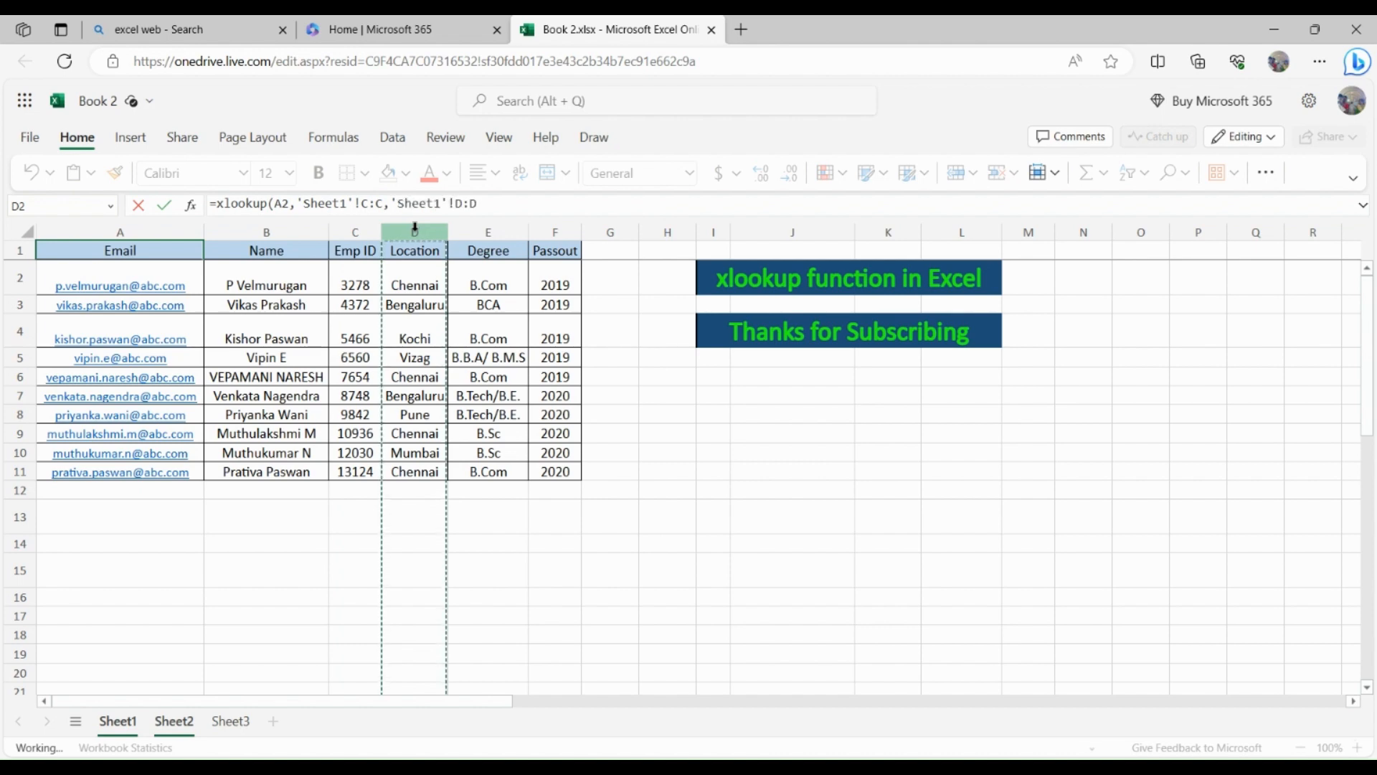
key(shift+Right)
key(shift+Right)
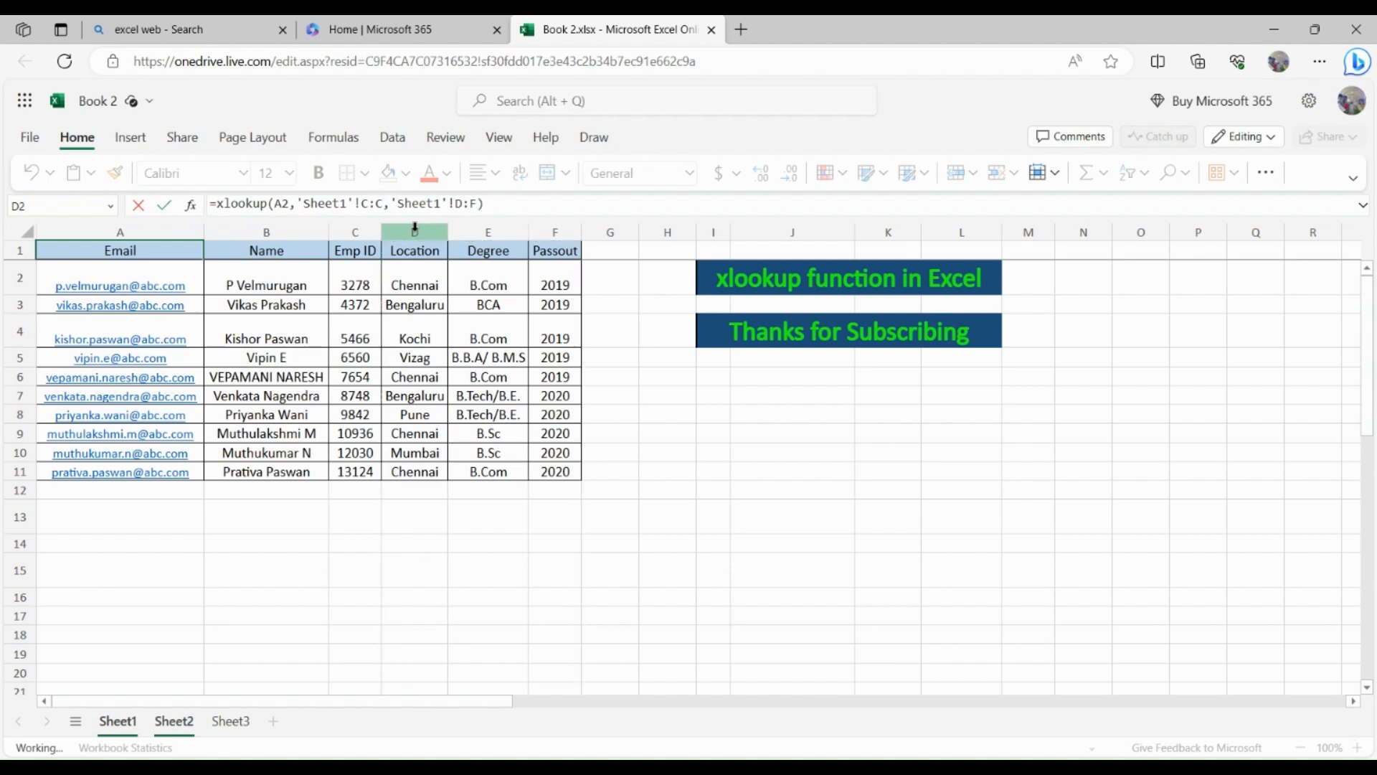
key(Return)
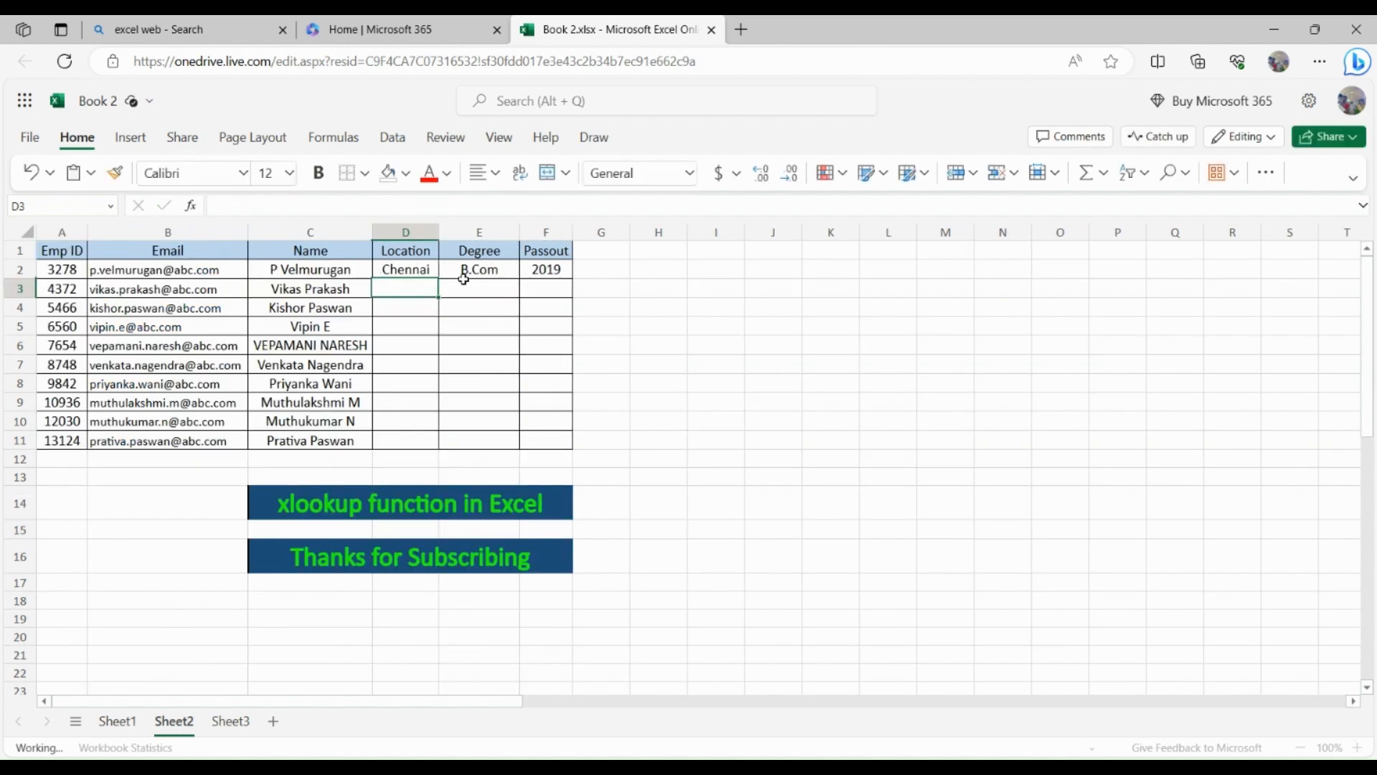
- Fill the Location, Degree and Passout lookup from D2:F2 down to row 11
drag(418, 271, 547, 270)
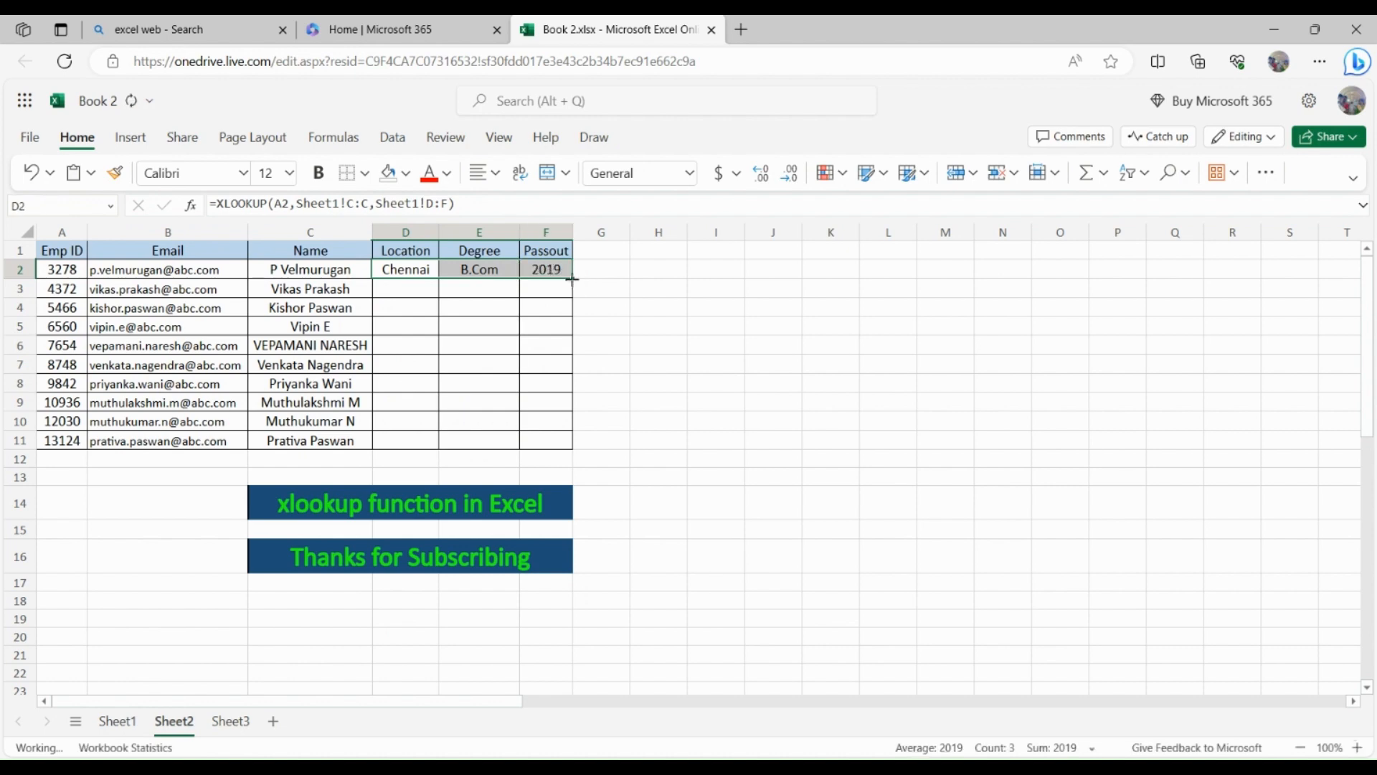
drag(572, 280, 570, 446)
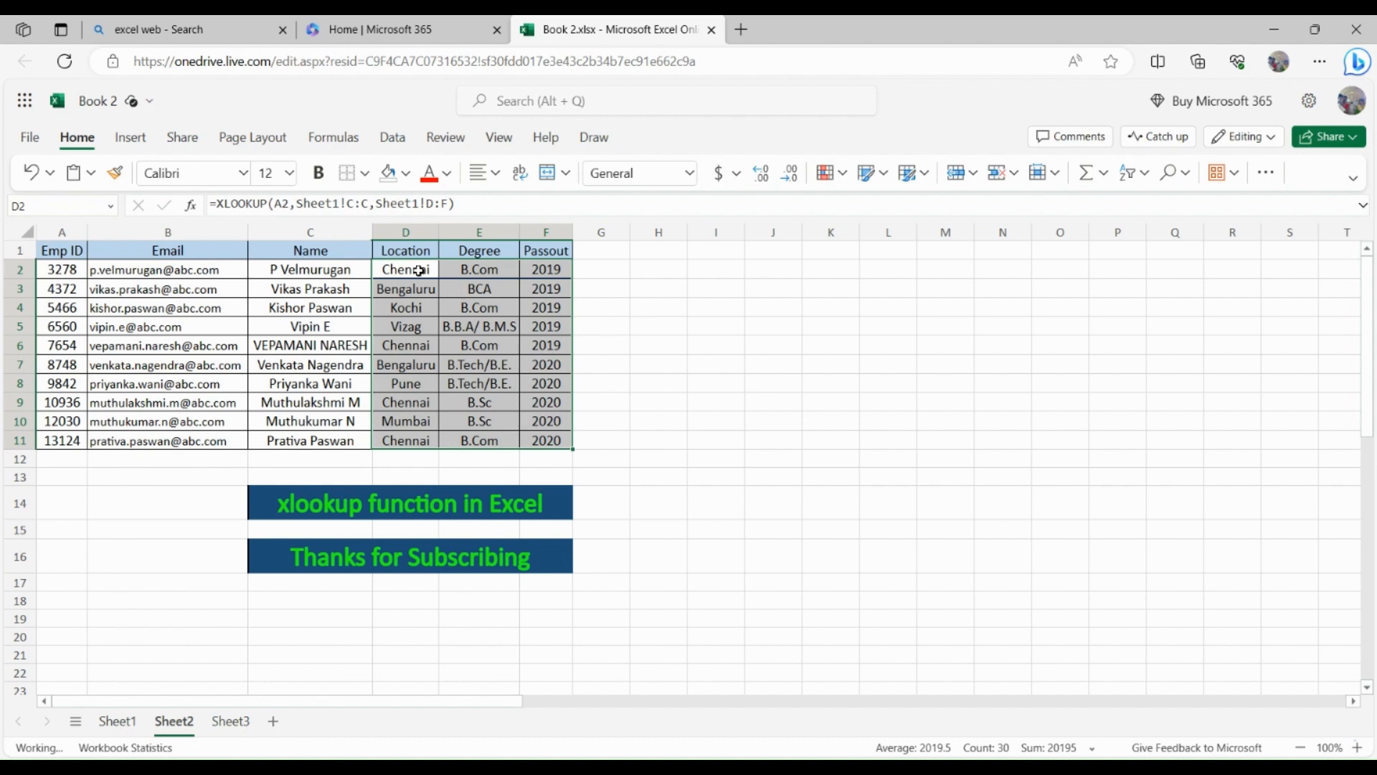
click(419, 271)
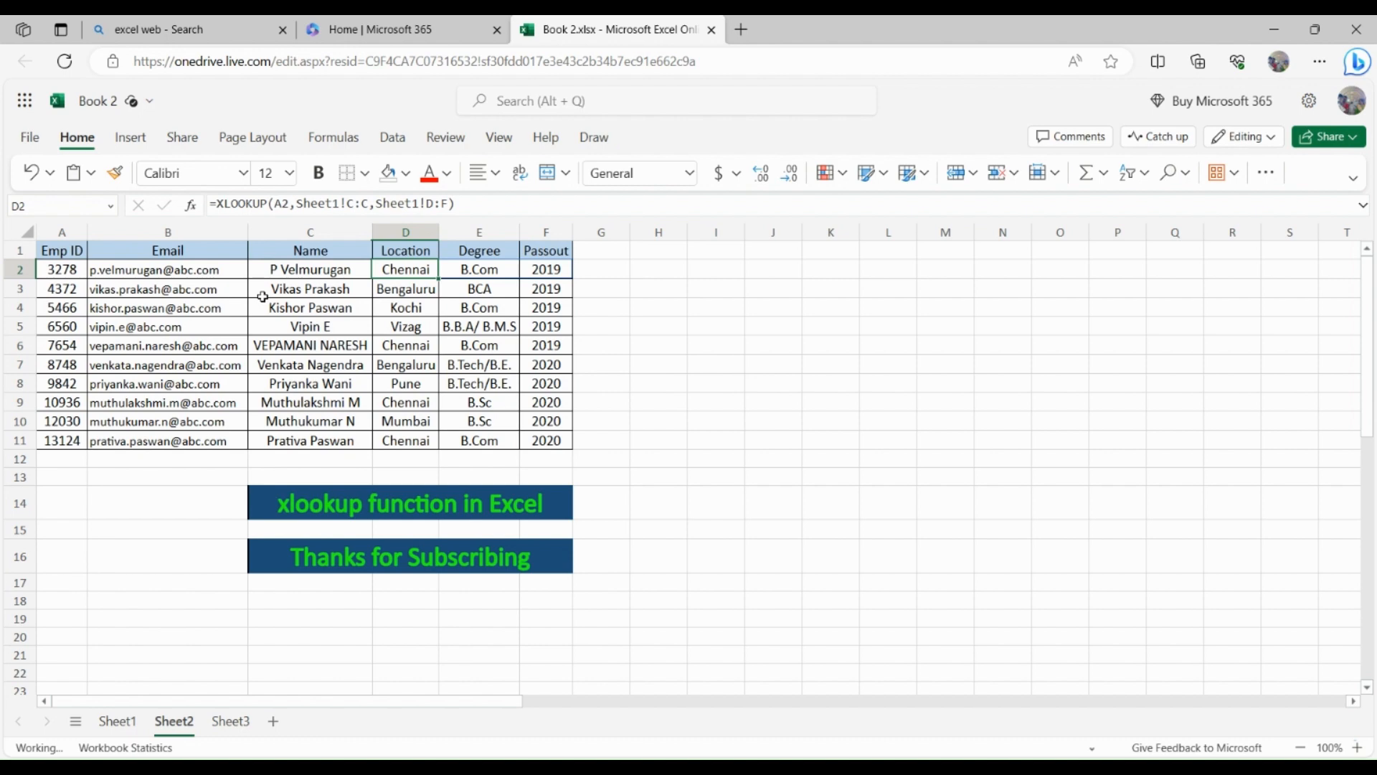
- On Sheet3, enter =XLOOKUP(A1,Sheet1!1:1,Sheet1!2:11) in A2 to return the whole Emp ID column by its header
click(230, 721)
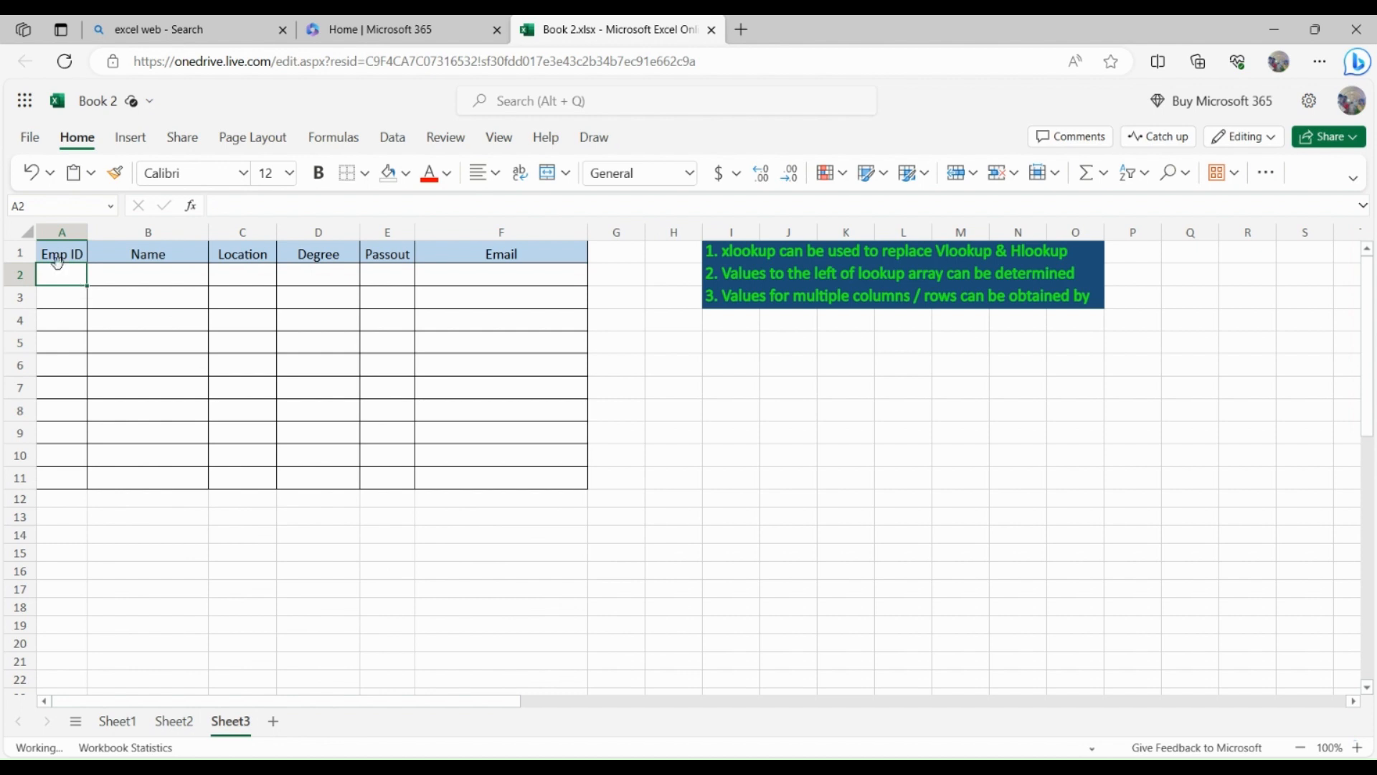
drag(57, 254, 516, 256)
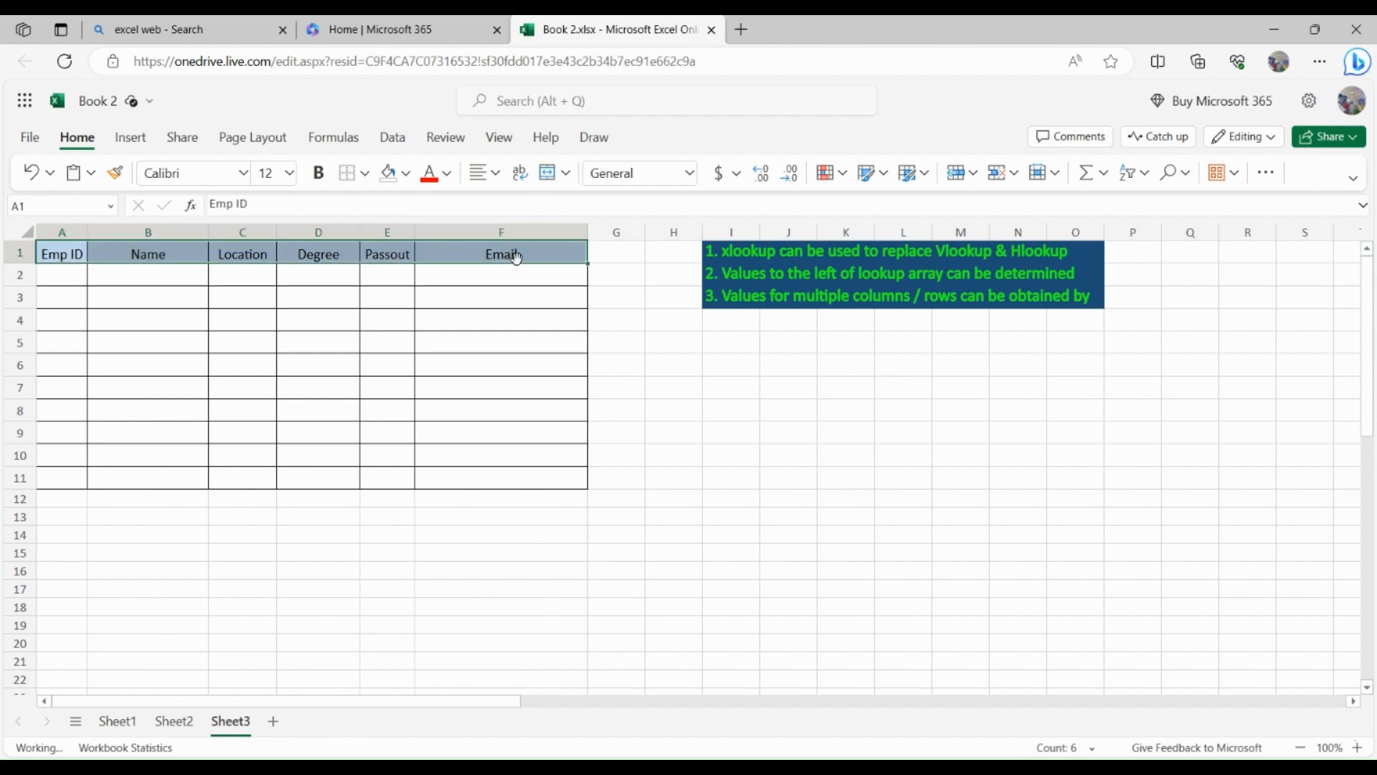
click(68, 279)
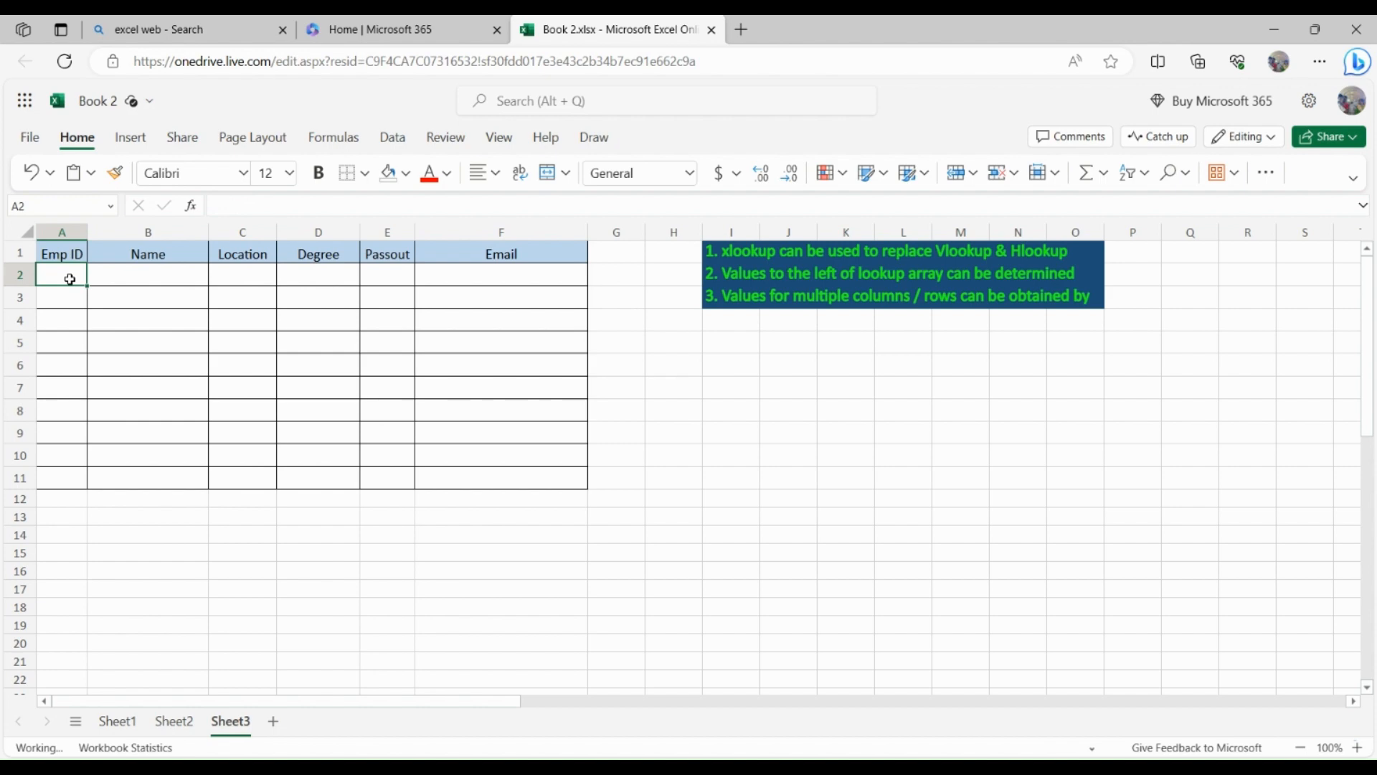
double_click(70, 279)
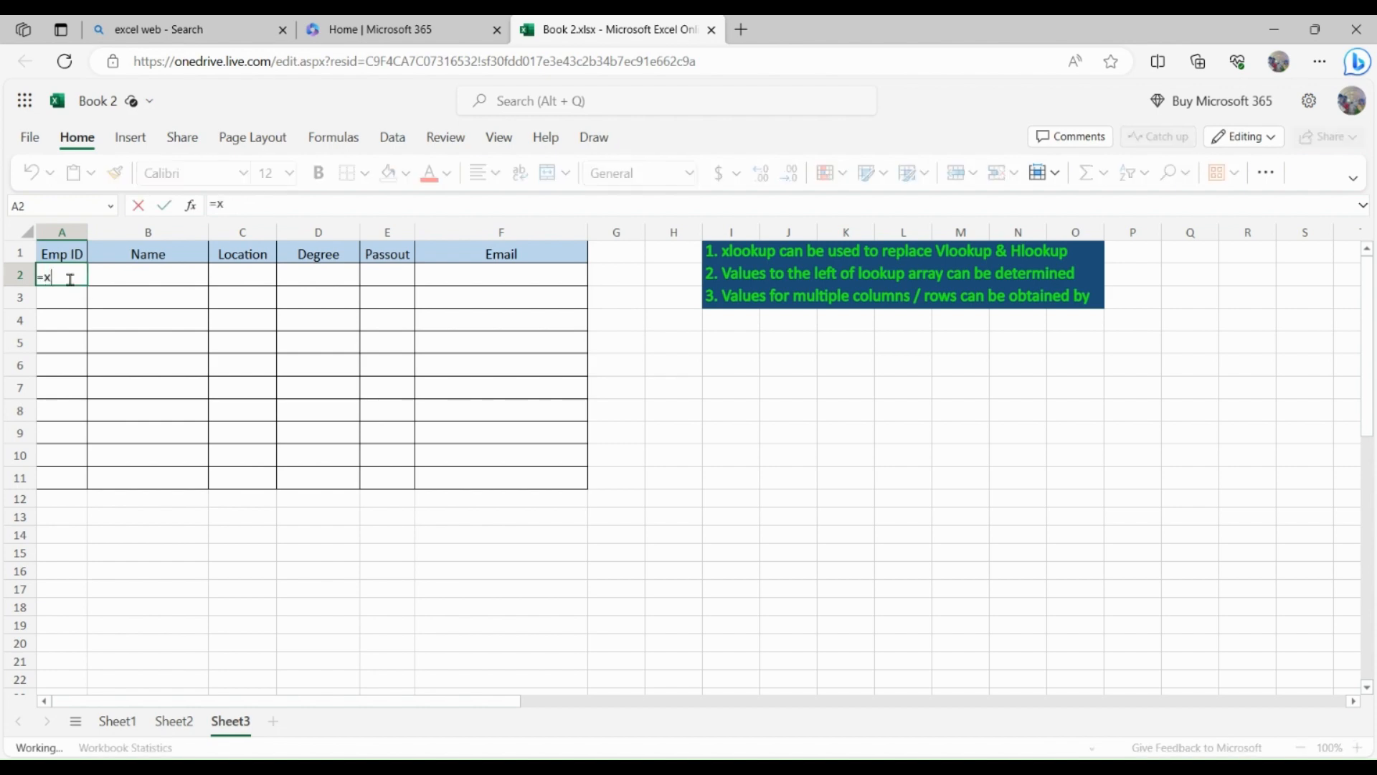
text(=xl)
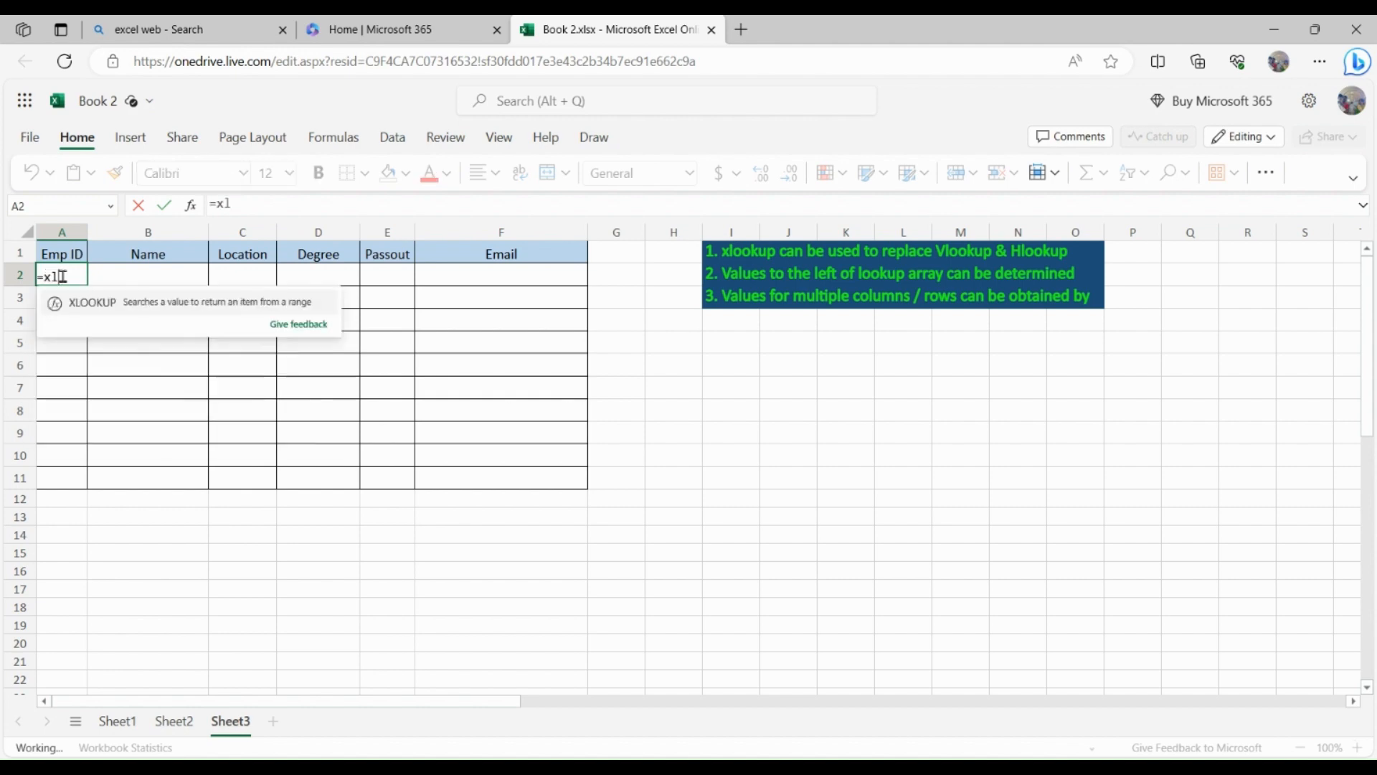
text(ookup()
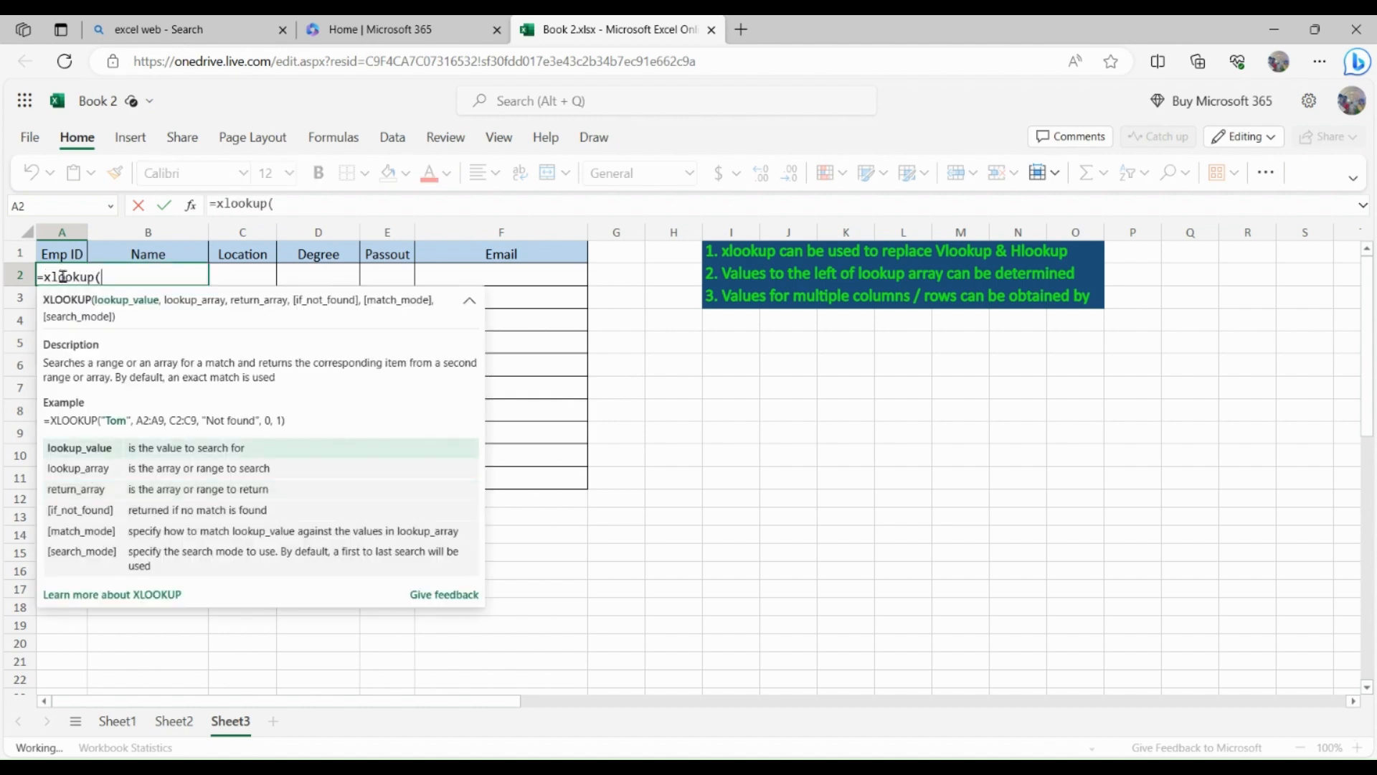
click(68, 254)
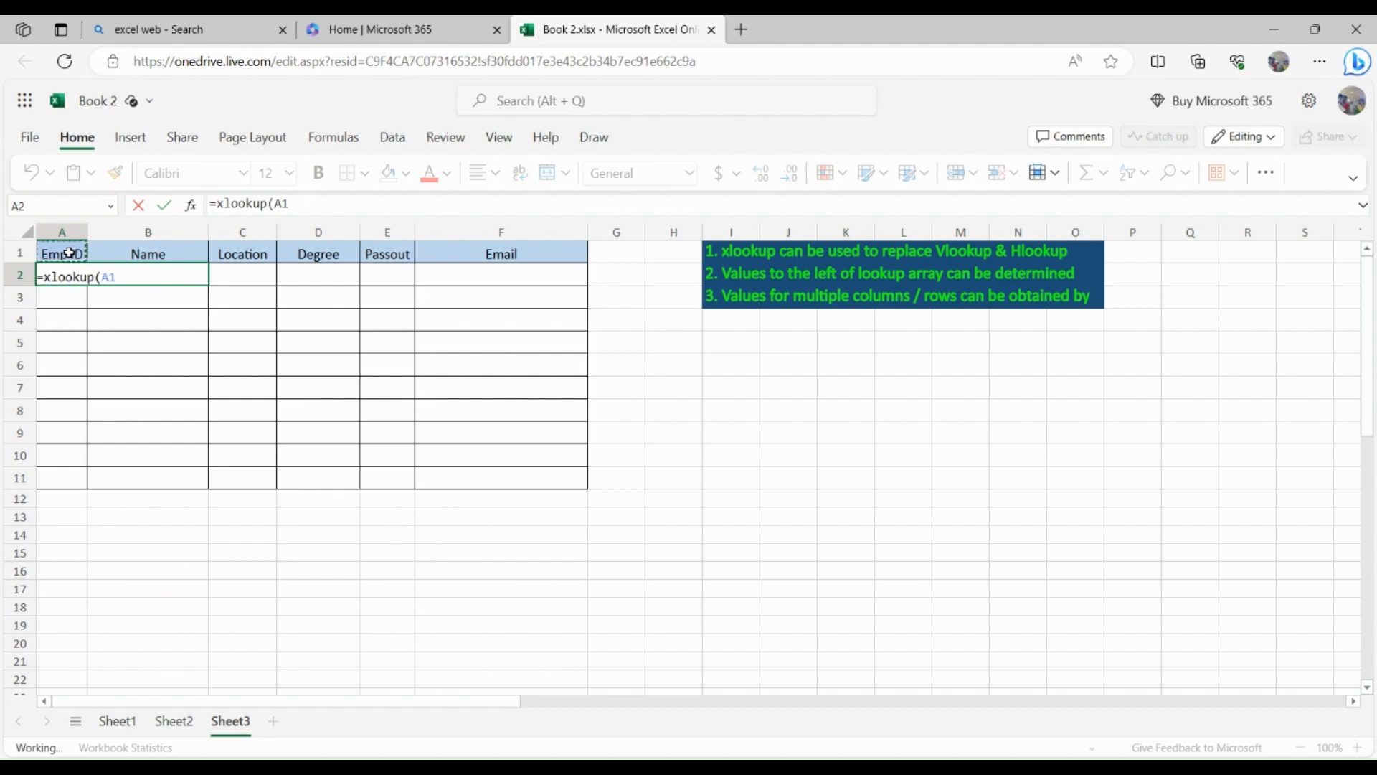
text(,)
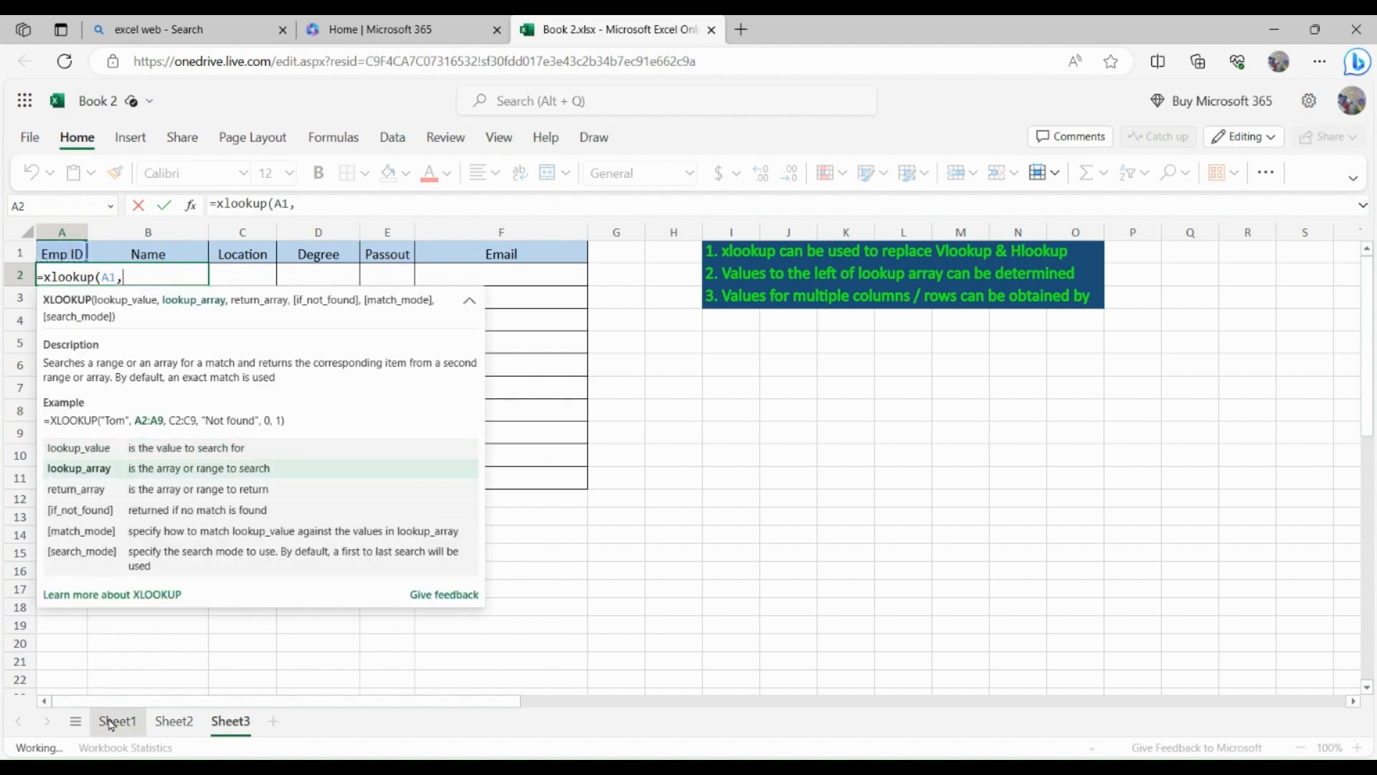
click(111, 723)
click(22, 250)
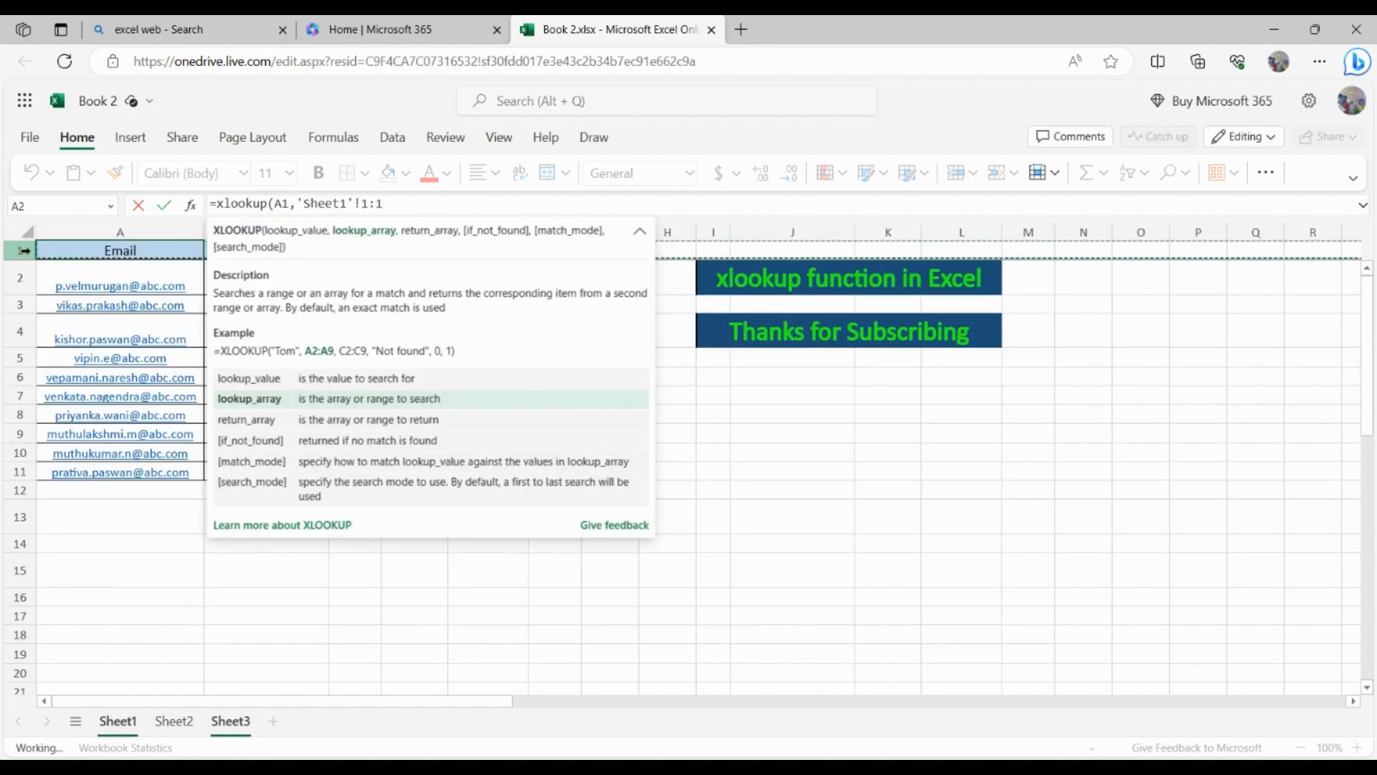
text(,)
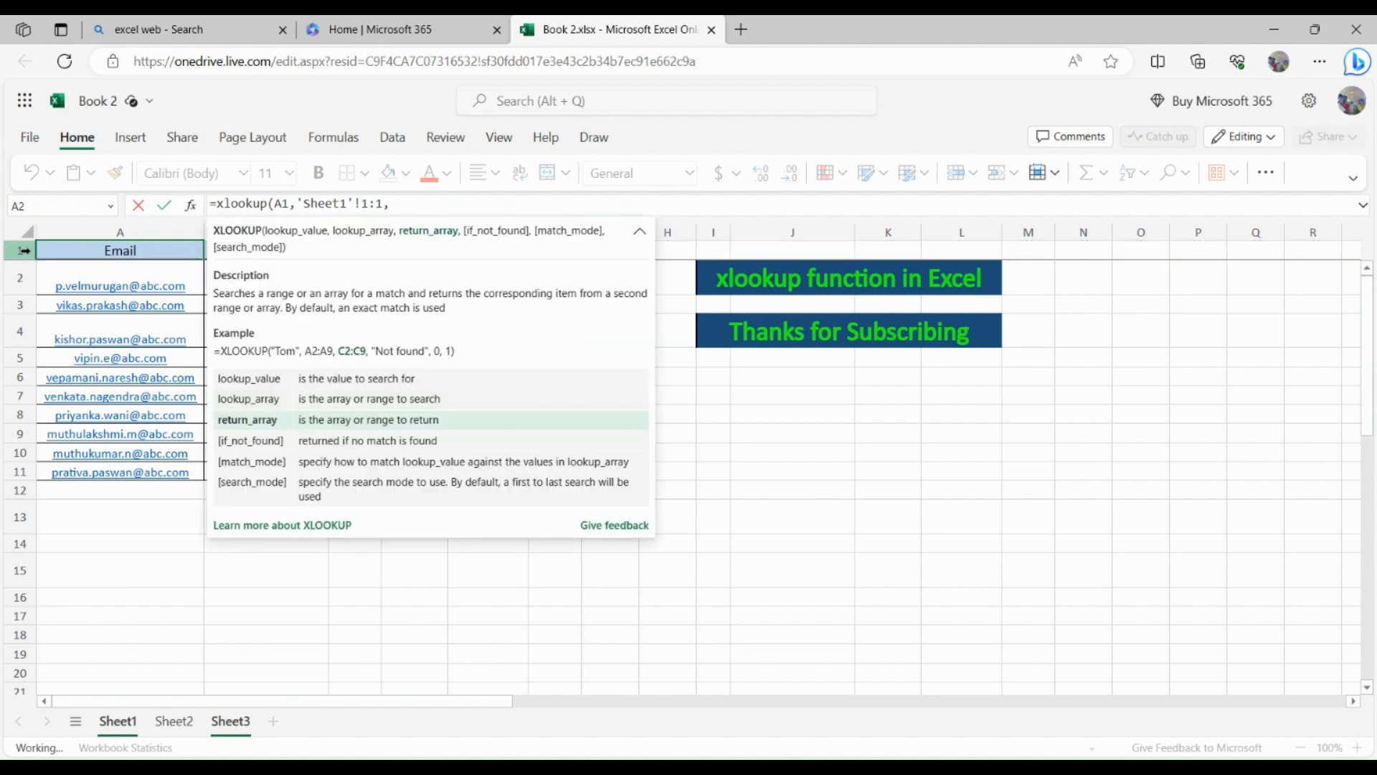
drag(20, 283, 10, 473)
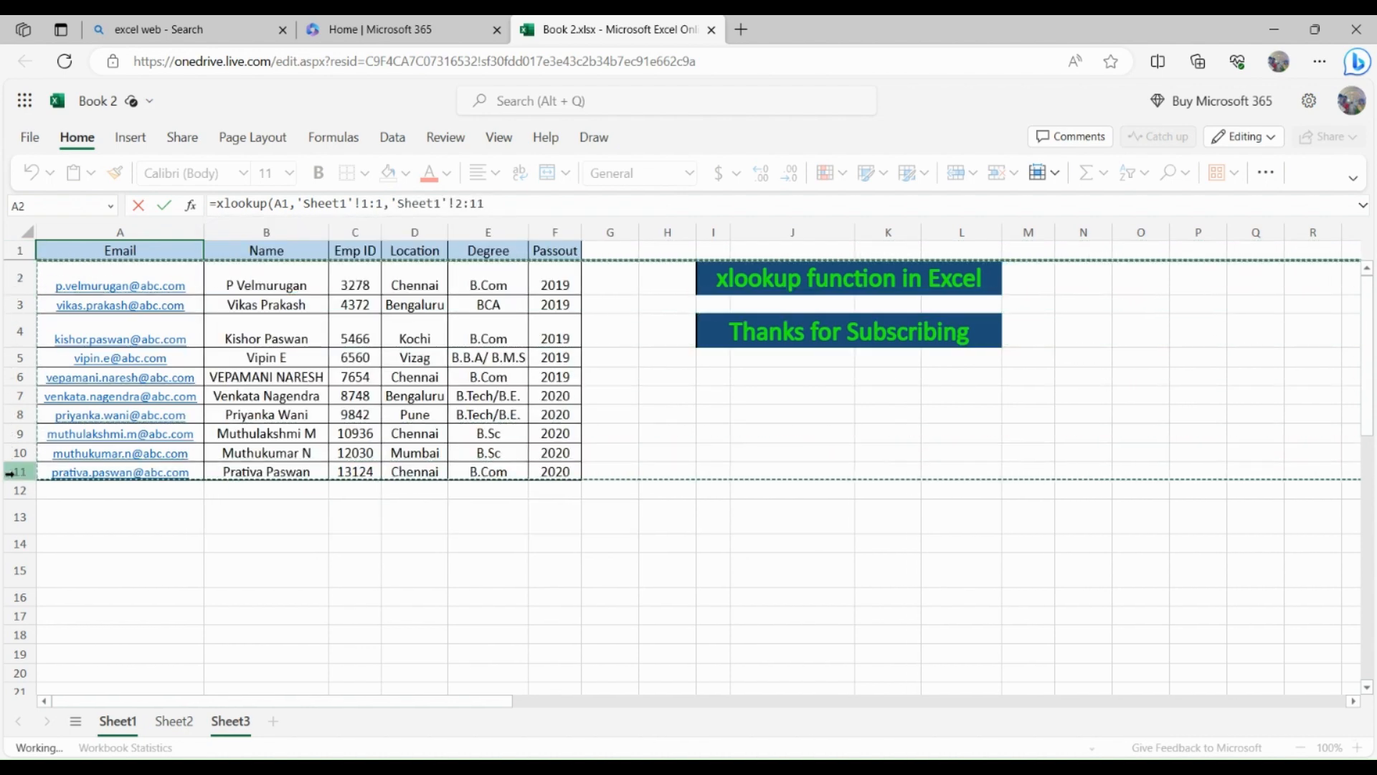
key(Return)
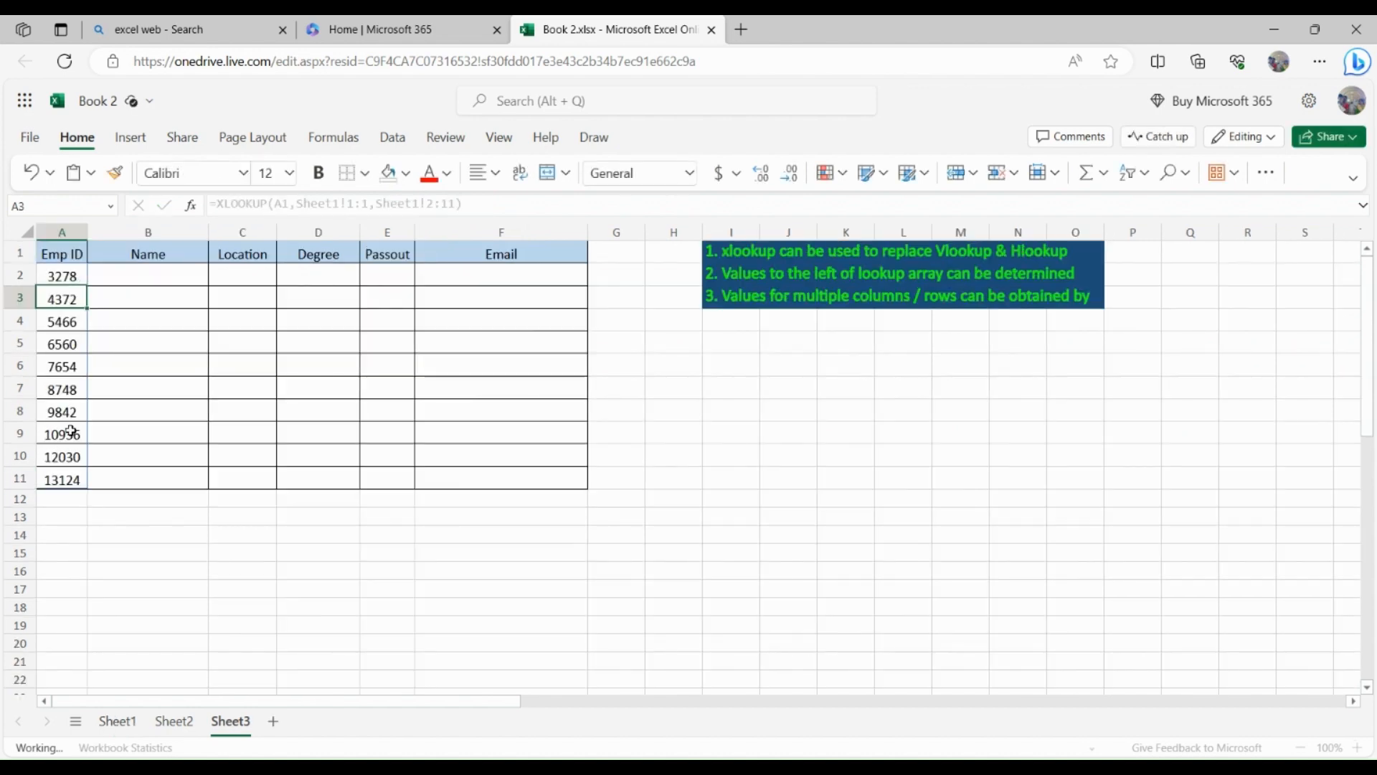
- Fill the header-based XLOOKUP formula from A2 across to F2 for the Name, Location, Degree, Passout and Email columns
click(70, 276)
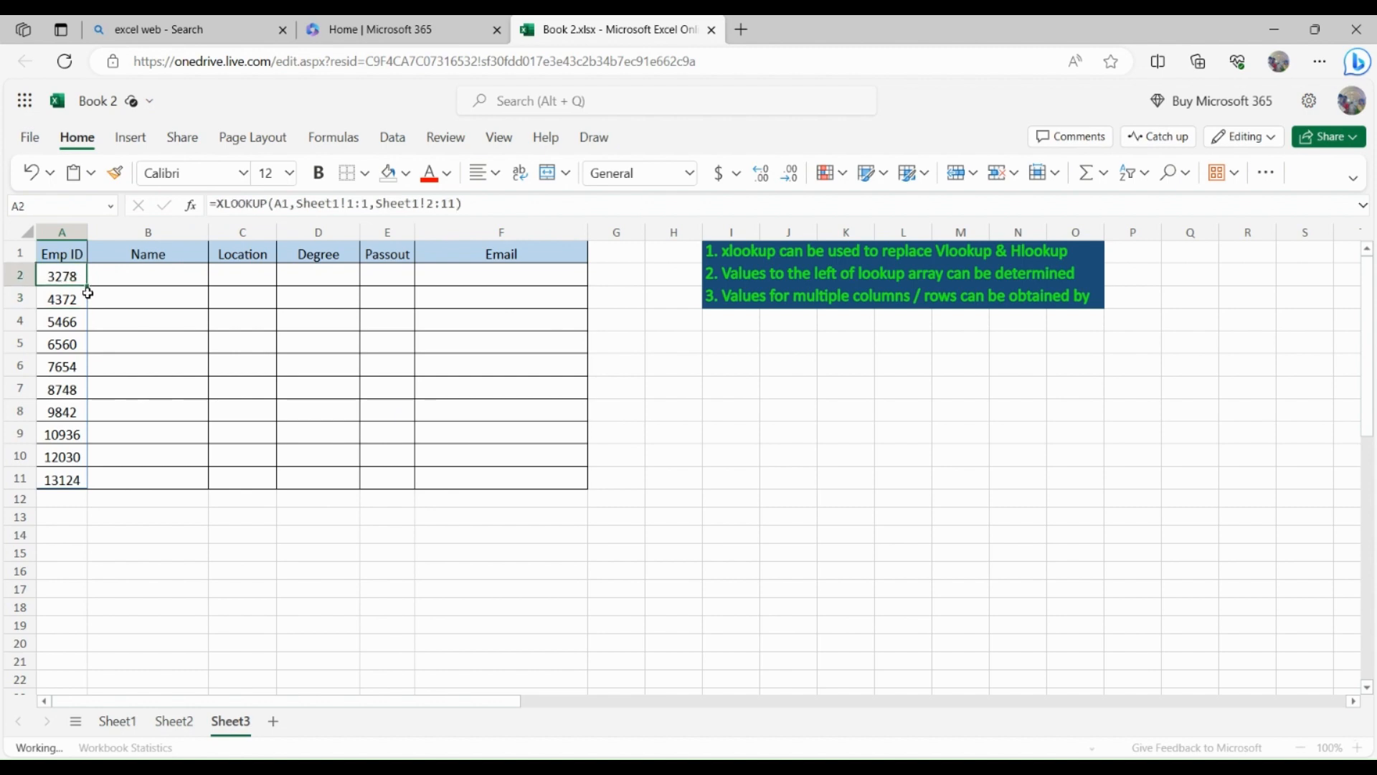
drag(87, 287, 542, 295)
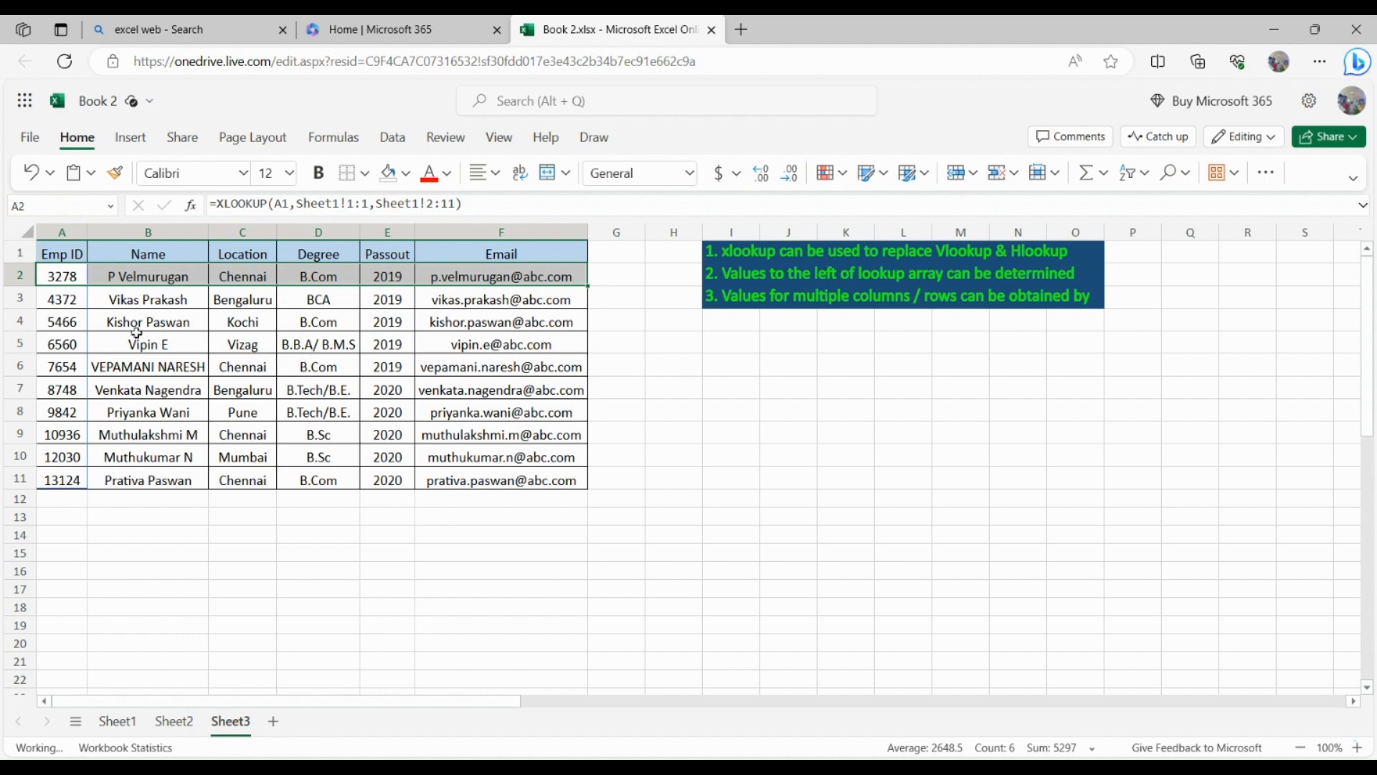
click(65, 273)
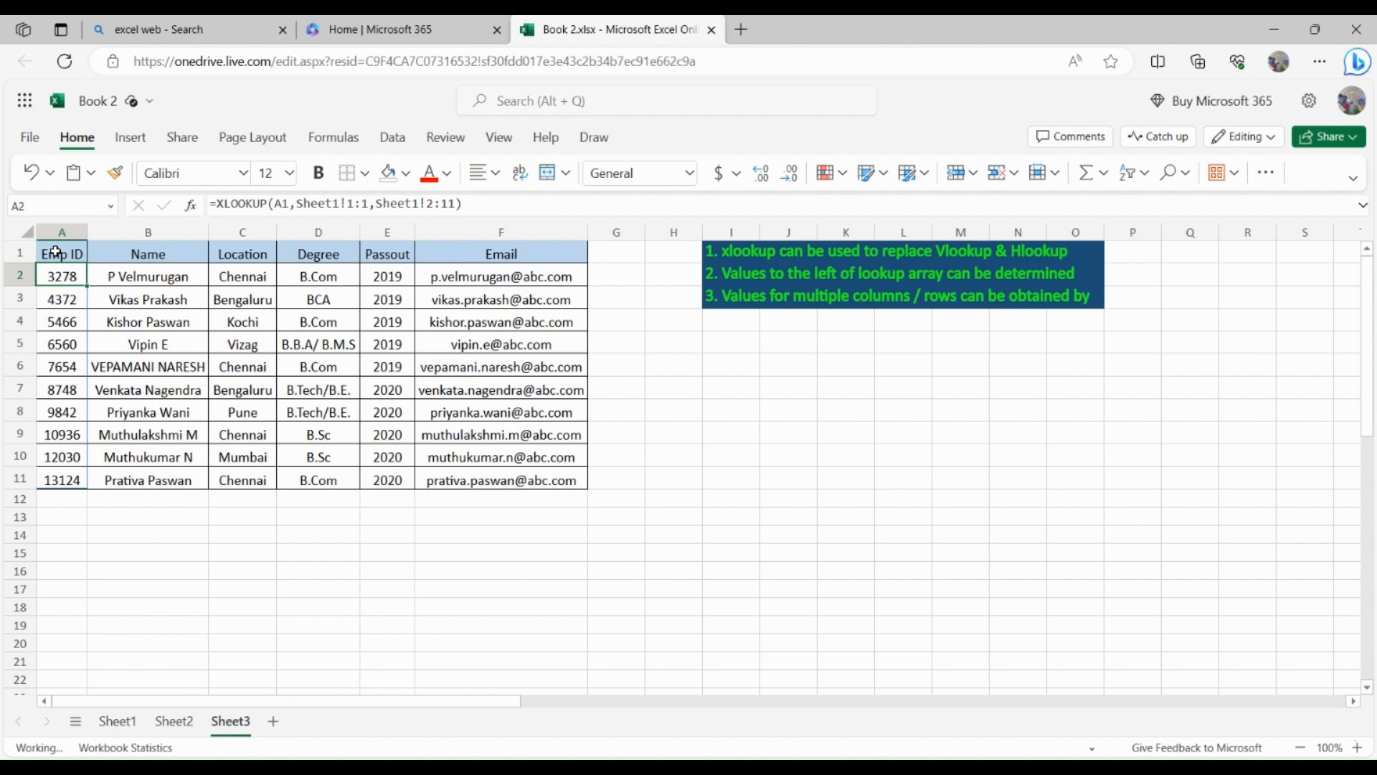
- Examine the XLOOKUP formulas in A2 and B2 on Sheet3 against their headers and the source table on Sheet1
click(56, 252)
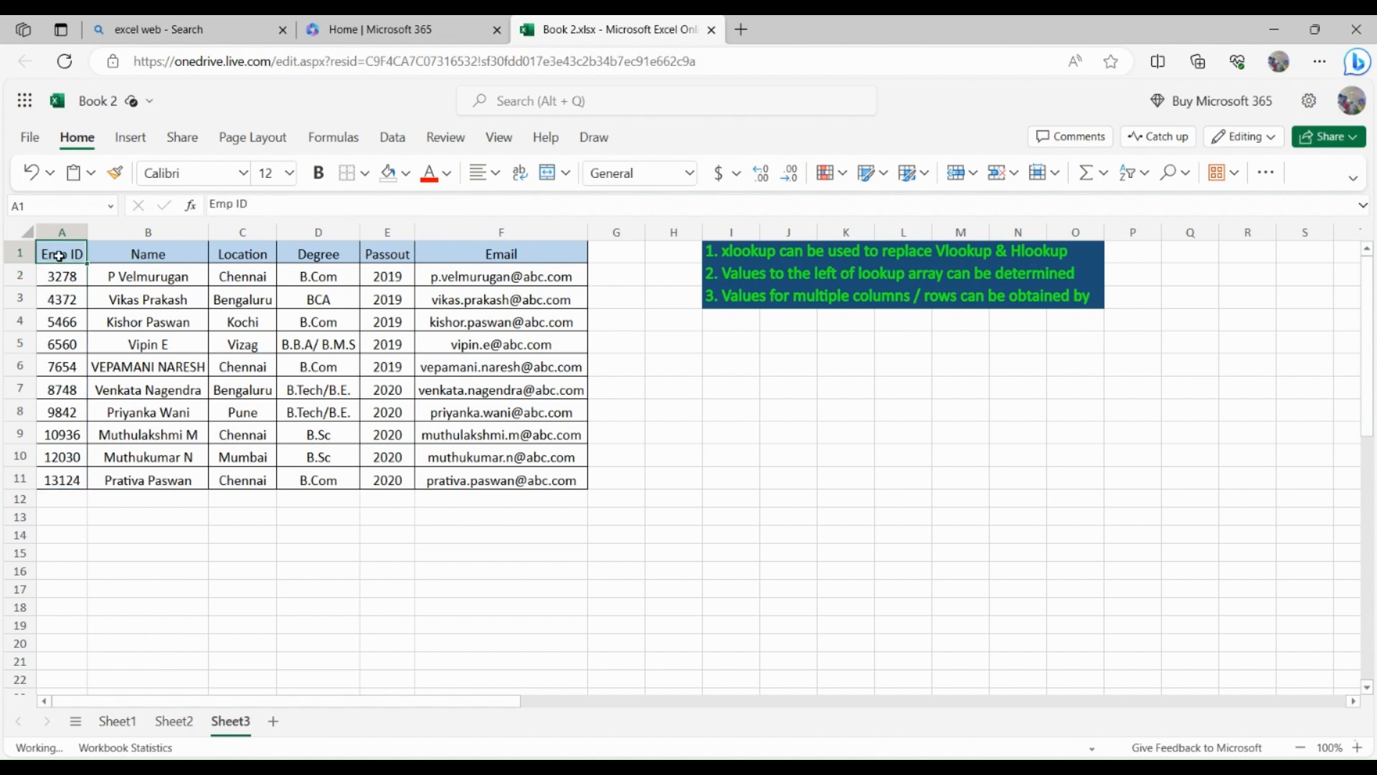
click(60, 276)
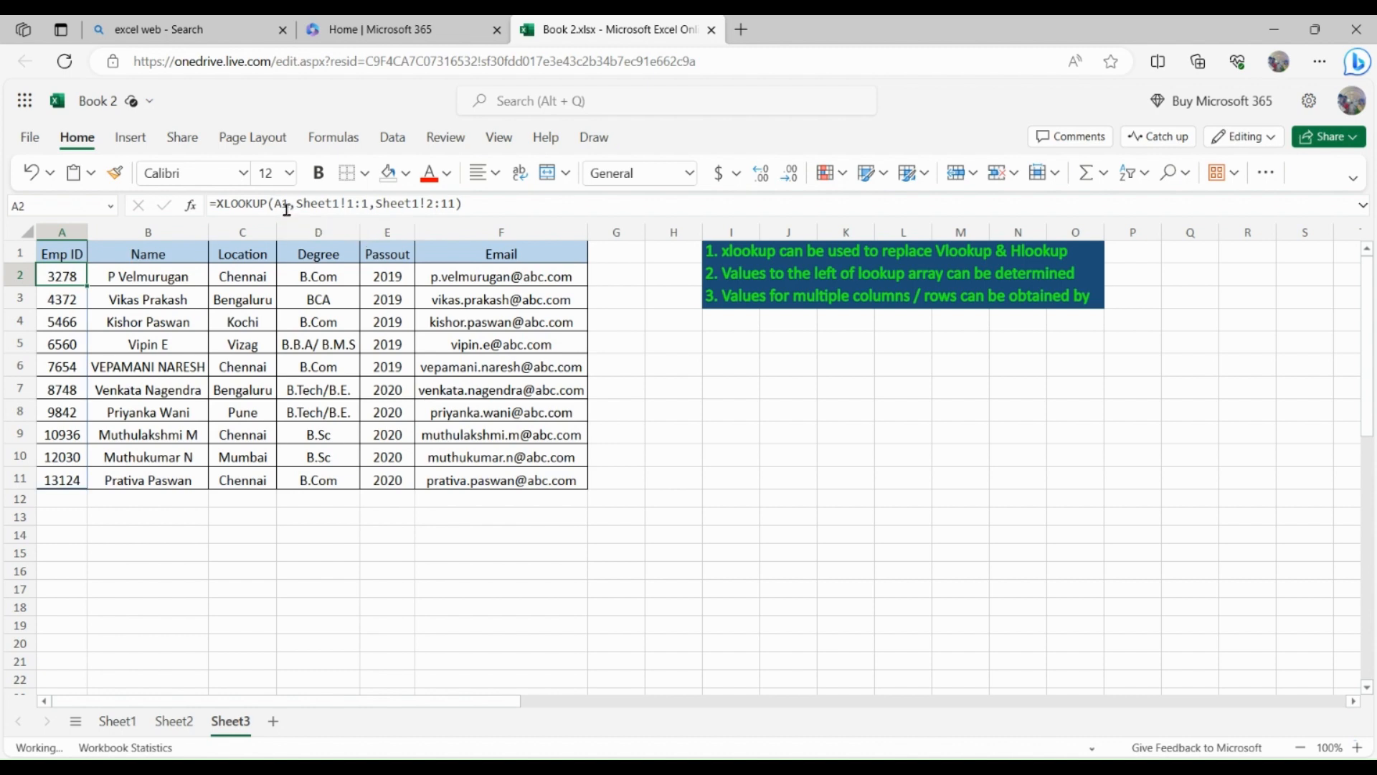
click(115, 721)
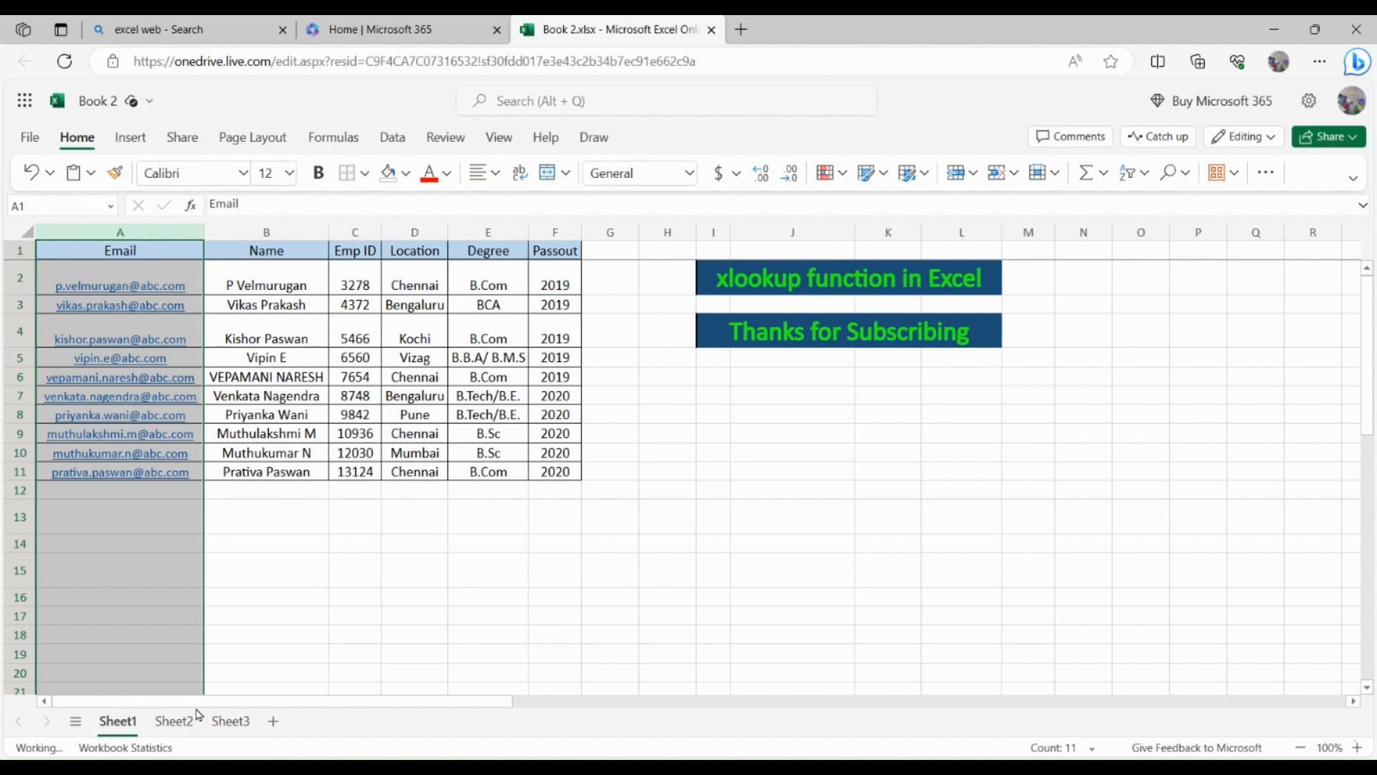
click(229, 721)
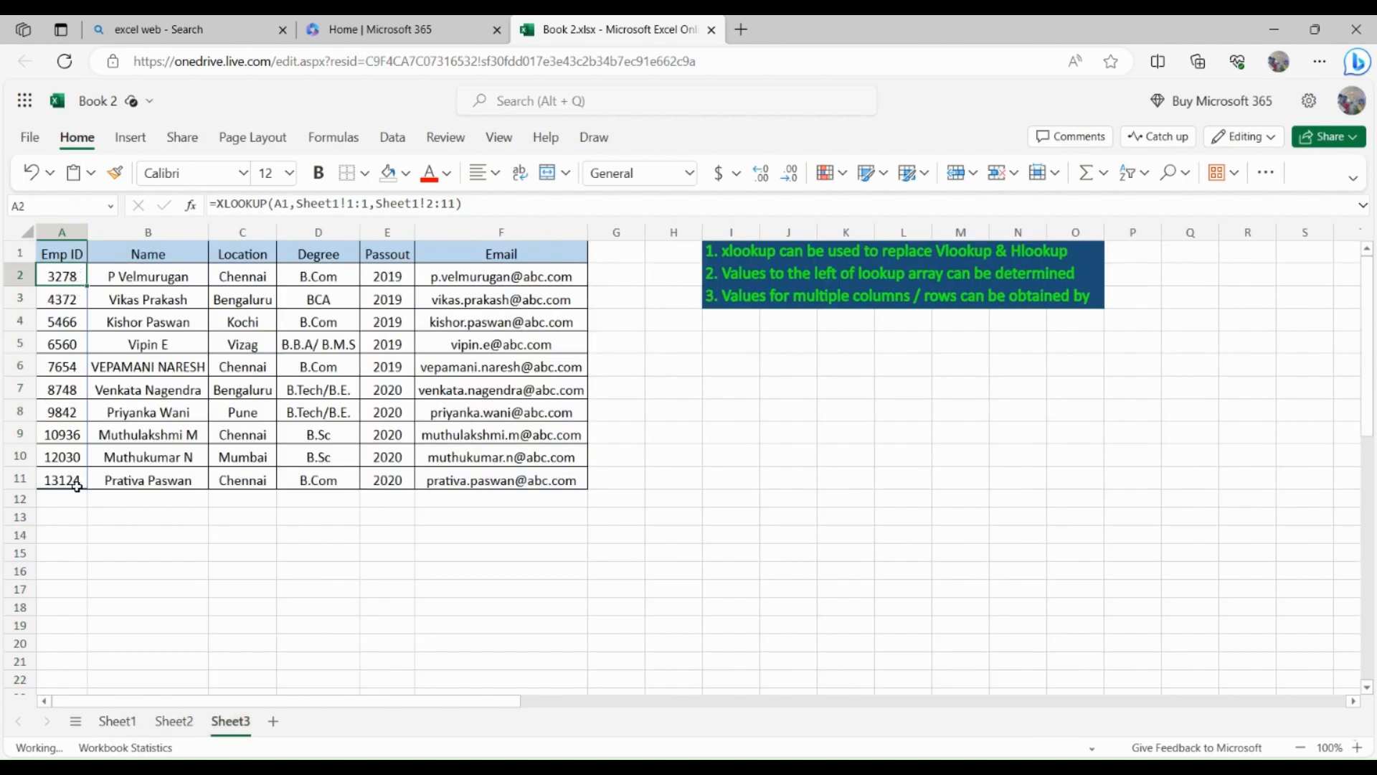
click(169, 278)
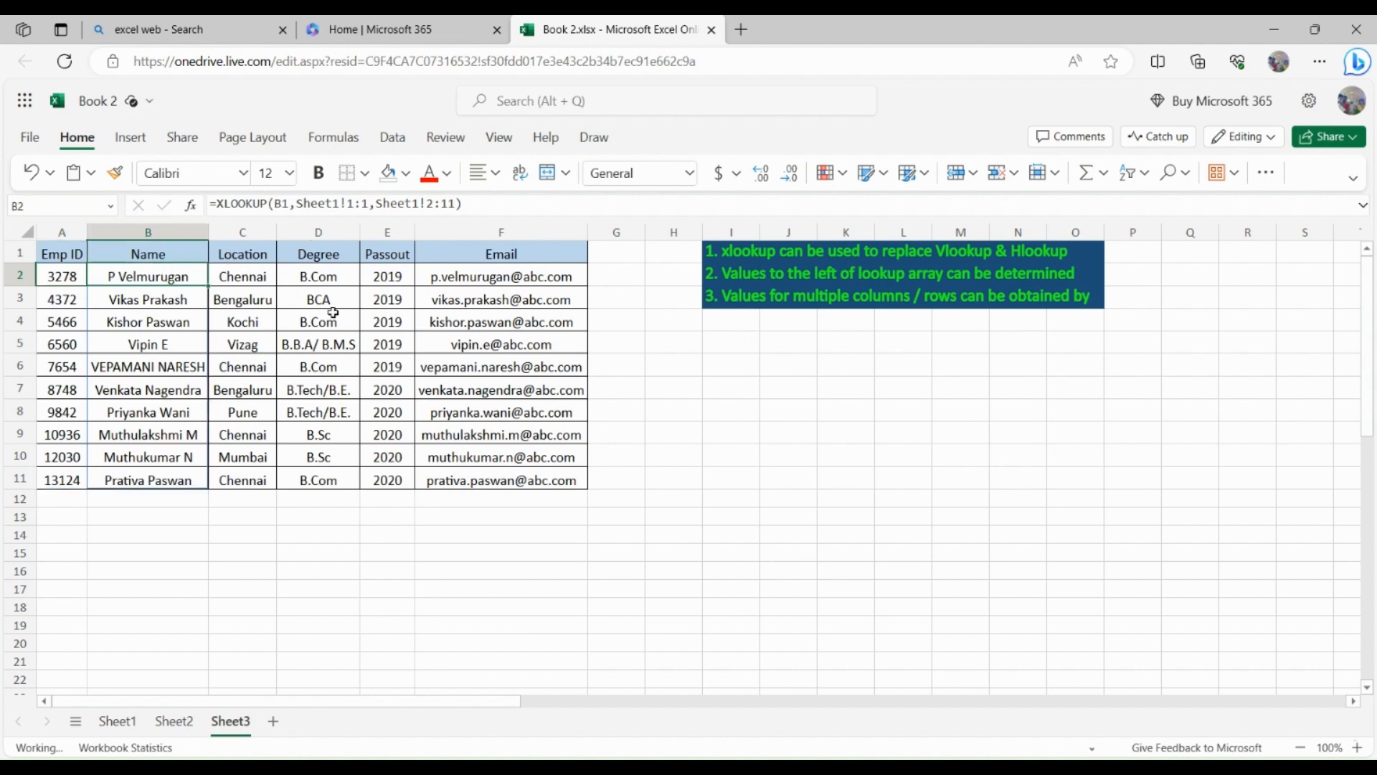
key(Left)
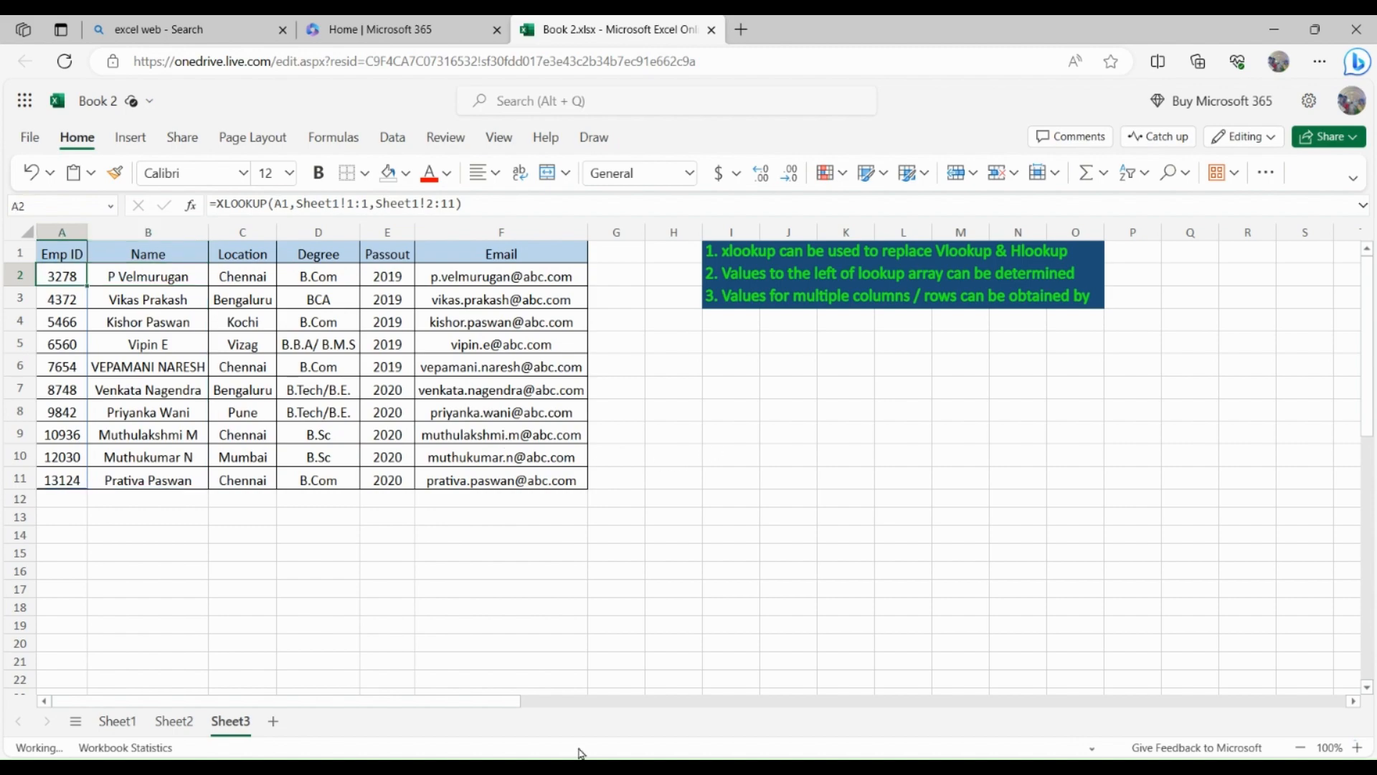